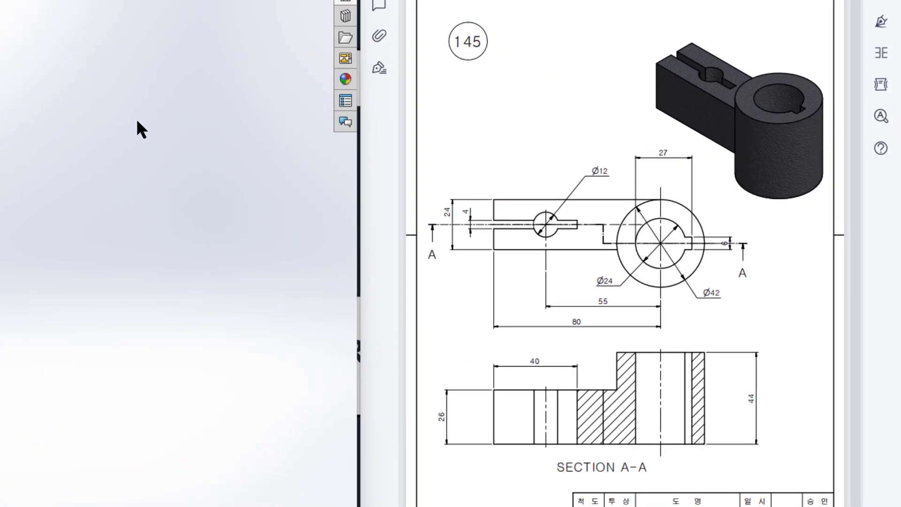
- Mark the isometric, top and Section A-A views in red ink, then clear the markup
{"action": "mouse_move", "coordinate": [739, 12]}
{"action": "left_mouse_down"}
{"action": "mouse_move", "coordinate": [688, 9]}
{"action": "mouse_move", "coordinate": [756, 207]}
{"action": "mouse_move", "coordinate": [730, 44]}
{"action": "left_mouse_up"}
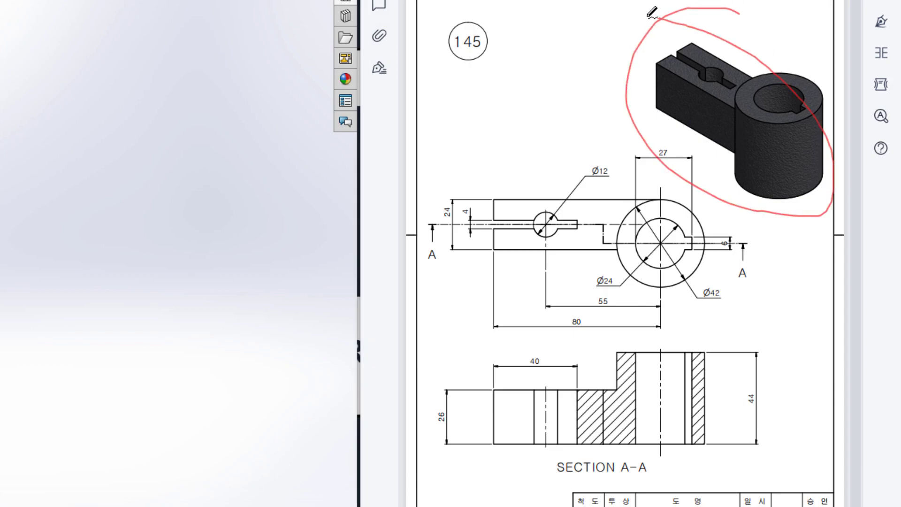
{"action": "mouse_move", "coordinate": [721, 8]}
{"action": "left_mouse_down"}
{"action": "mouse_move", "coordinate": [812, 141]}
{"action": "mouse_move", "coordinate": [741, 2]}
{"action": "left_mouse_up"}
{"action": "mouse_move", "coordinate": [669, 158]}
{"action": "left_mouse_down"}
{"action": "mouse_move", "coordinate": [639, 150]}
{"action": "mouse_move", "coordinate": [491, 277]}
{"action": "left_mouse_up"}
{"action": "left_click_drag", "start_coordinate": [595, 311], "coordinate": [605, 146]}
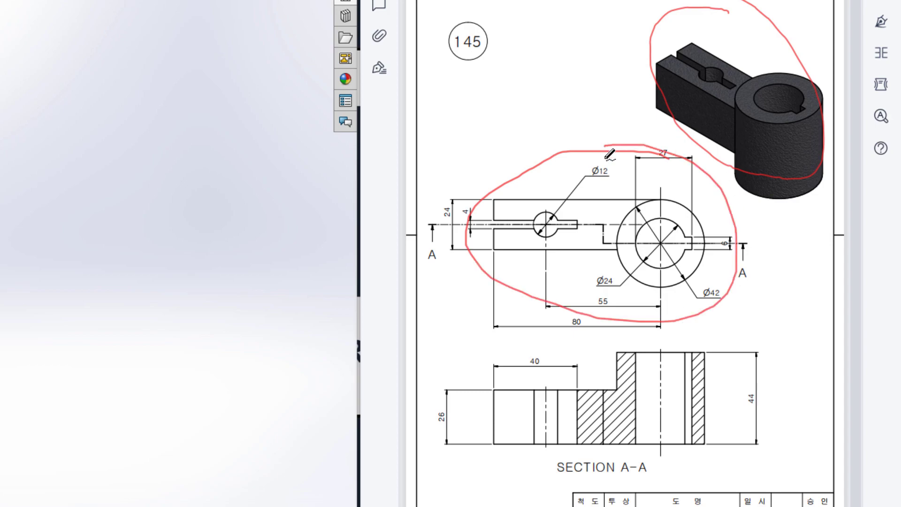
{"action": "mouse_move", "coordinate": [647, 464]}
{"action": "left_mouse_down"}
{"action": "mouse_move", "coordinate": [594, 451]}
{"action": "mouse_move", "coordinate": [599, 495]}
{"action": "mouse_move", "coordinate": [624, 439]}
{"action": "left_mouse_up"}
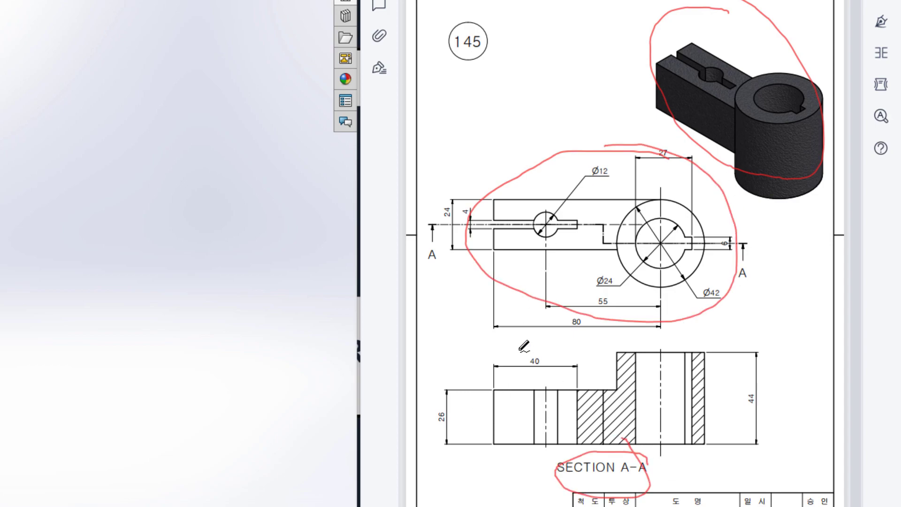
{"action": "mouse_move", "coordinate": [431, 227]}
{"action": "left_mouse_down"}
{"action": "mouse_move", "coordinate": [599, 225]}
{"action": "mouse_move", "coordinate": [603, 241]}
{"action": "mouse_move", "coordinate": [755, 252]}
{"action": "left_mouse_up"}
{"action": "mouse_move", "coordinate": [779, 334]}
{"action": "left_mouse_down"}
{"action": "mouse_move", "coordinate": [444, 423]}
{"action": "mouse_move", "coordinate": [740, 344]}
{"action": "left_mouse_up"}
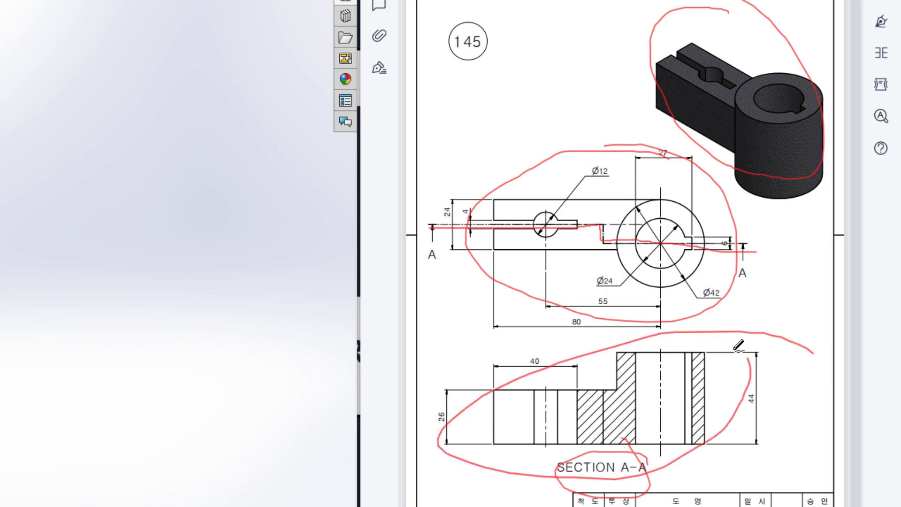
{"action": "key", "text": "ctrl+z"}
{"action": "key", "text": "e"}
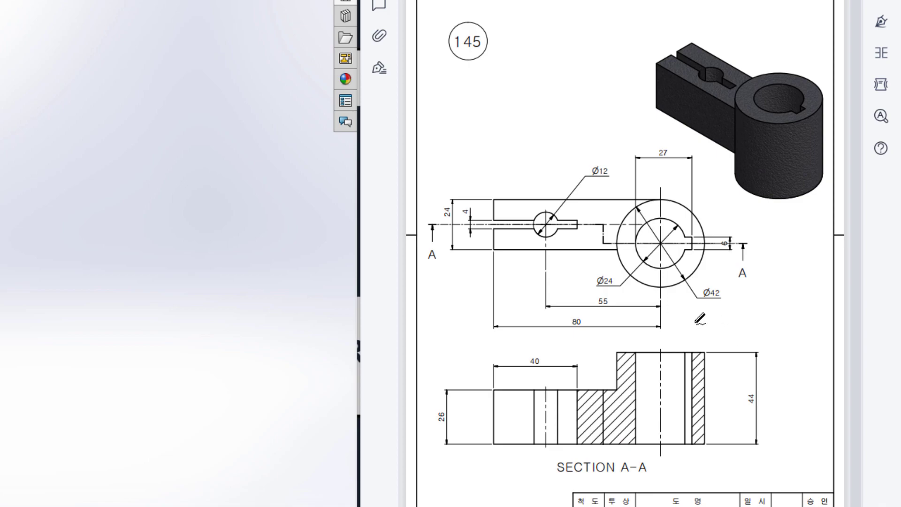
- Mark the Ø42 boss, Ø24 bore, keyway and 44 height dimension in red, then clear it
{"action": "mouse_move", "coordinate": [708, 238]}
{"action": "left_mouse_down"}
{"action": "mouse_move", "coordinate": [690, 202]}
{"action": "mouse_move", "coordinate": [654, 199]}
{"action": "mouse_move", "coordinate": [620, 253]}
{"action": "mouse_move", "coordinate": [636, 277]}
{"action": "mouse_move", "coordinate": [667, 290]}
{"action": "mouse_move", "coordinate": [696, 268]}
{"action": "mouse_move", "coordinate": [706, 226]}
{"action": "left_mouse_up"}
{"action": "mouse_move", "coordinate": [717, 282]}
{"action": "left_mouse_down"}
{"action": "mouse_move", "coordinate": [691, 291]}
{"action": "mouse_move", "coordinate": [720, 305]}
{"action": "mouse_move", "coordinate": [718, 279]}
{"action": "left_mouse_up"}
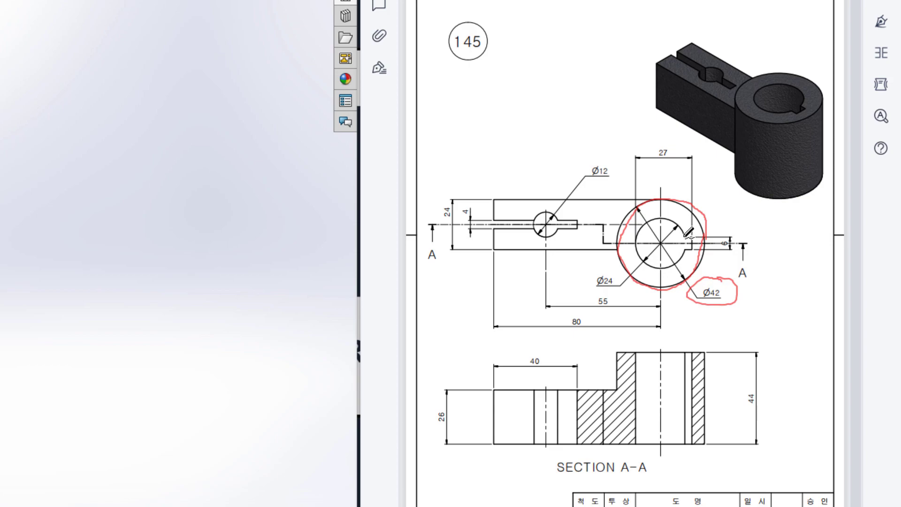
{"action": "mouse_move", "coordinate": [681, 251]}
{"action": "left_mouse_down"}
{"action": "mouse_move", "coordinate": [674, 261]}
{"action": "mouse_move", "coordinate": [649, 261]}
{"action": "mouse_move", "coordinate": [639, 238]}
{"action": "mouse_move", "coordinate": [654, 219]}
{"action": "mouse_move", "coordinate": [676, 225]}
{"action": "mouse_move", "coordinate": [680, 239]}
{"action": "left_mouse_up"}
{"action": "mouse_move", "coordinate": [621, 269]}
{"action": "left_mouse_down"}
{"action": "mouse_move", "coordinate": [588, 283]}
{"action": "mouse_move", "coordinate": [608, 264]}
{"action": "left_mouse_up"}
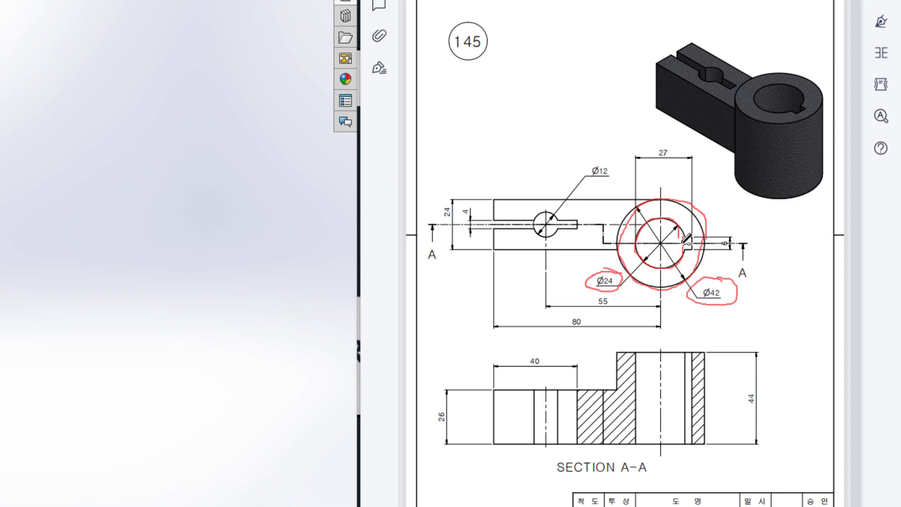
{"action": "left_click_drag", "start_coordinate": [706, 240], "coordinate": [686, 233]}
{"action": "key", "text": "e"}
{"action": "left_click_drag", "start_coordinate": [691, 238], "coordinate": [691, 249]}
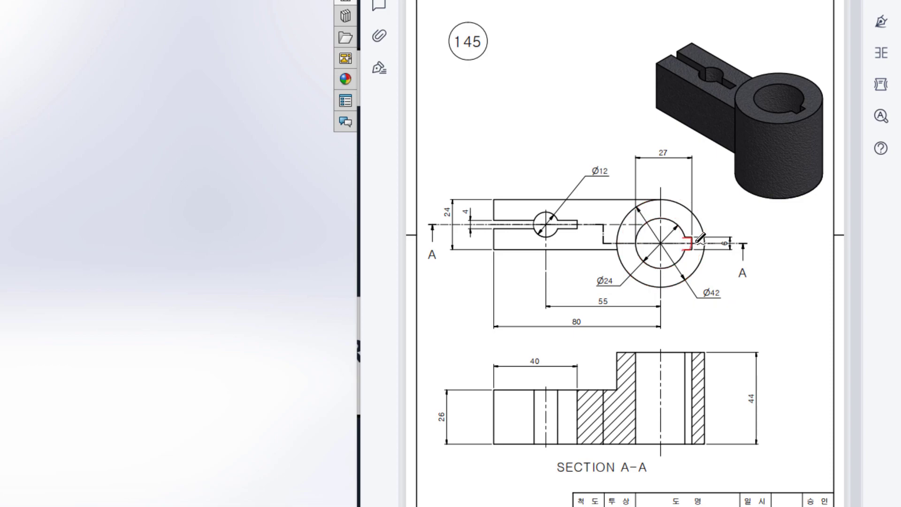
{"action": "mouse_move", "coordinate": [765, 389]}
{"action": "left_mouse_down"}
{"action": "mouse_move", "coordinate": [757, 425]}
{"action": "mouse_move", "coordinate": [783, 388]}
{"action": "mouse_move", "coordinate": [764, 384]}
{"action": "left_mouse_up"}
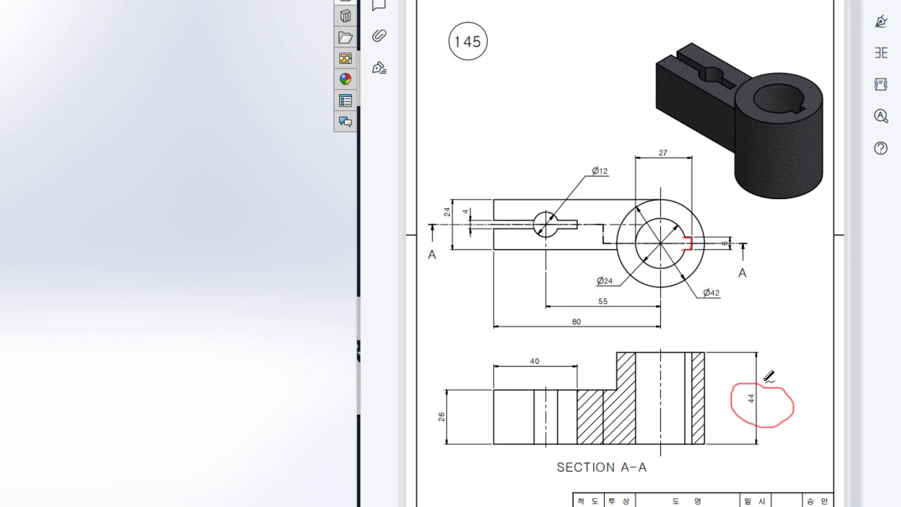
{"action": "key", "text": "Escape"}
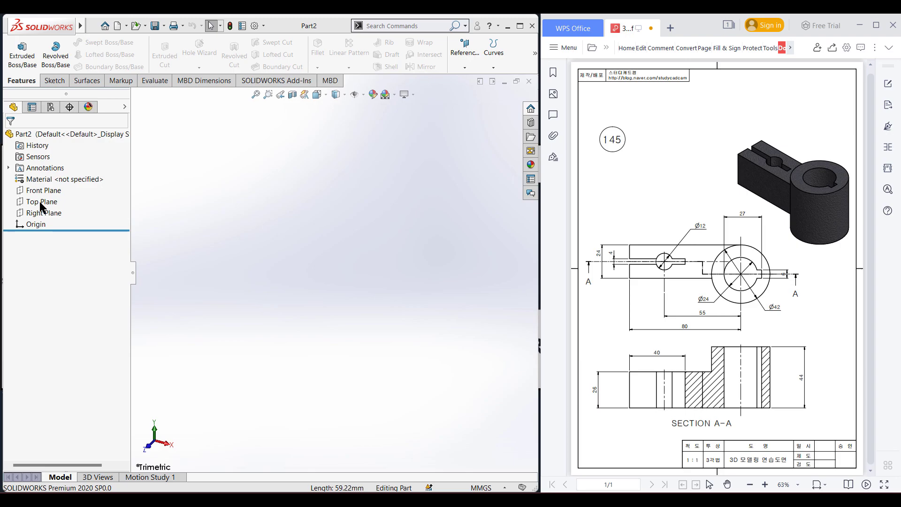
- Sketch concentric Ø42 and Ø24 circles at the origin on the Top Plane
{"action": "right_click", "coordinate": [42, 203]}
{"action": "left_click", "coordinate": [50, 194]}
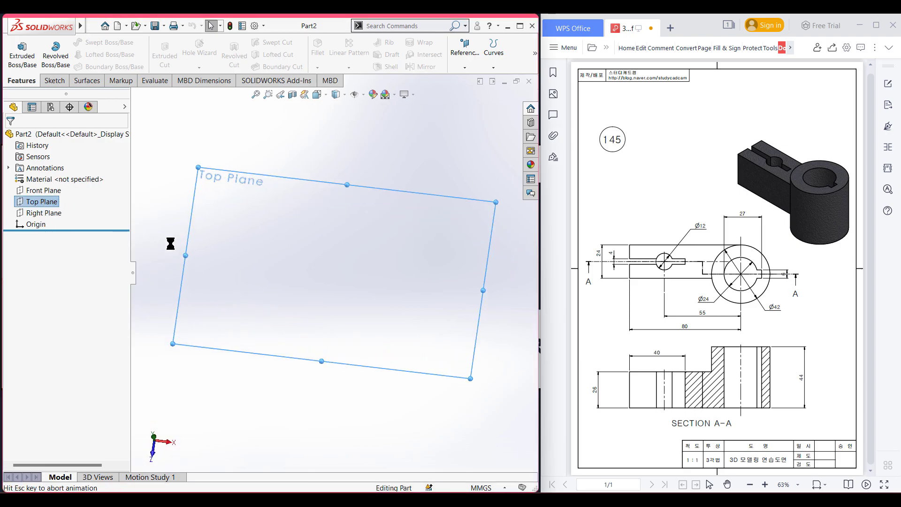
{"action": "left_click", "coordinate": [111, 42]}
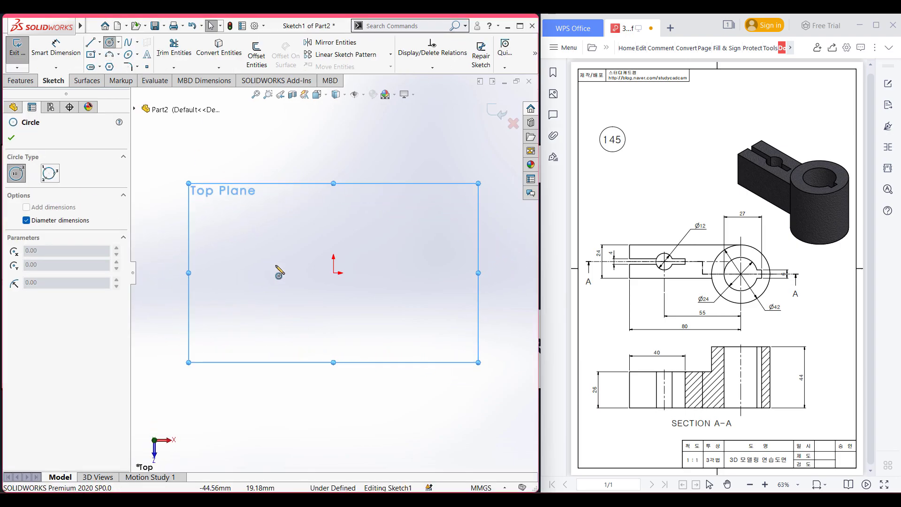
{"action": "left_click", "coordinate": [333, 273]}
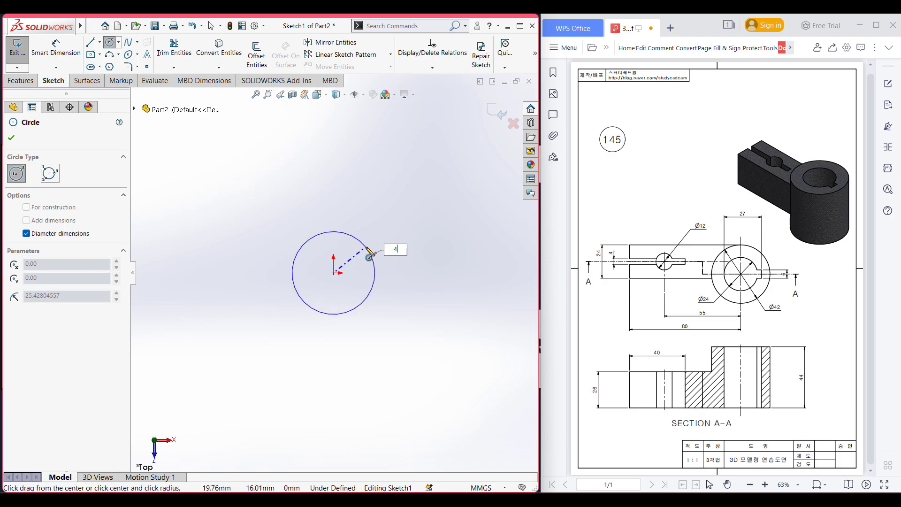
{"action": "key", "text": "Return"}
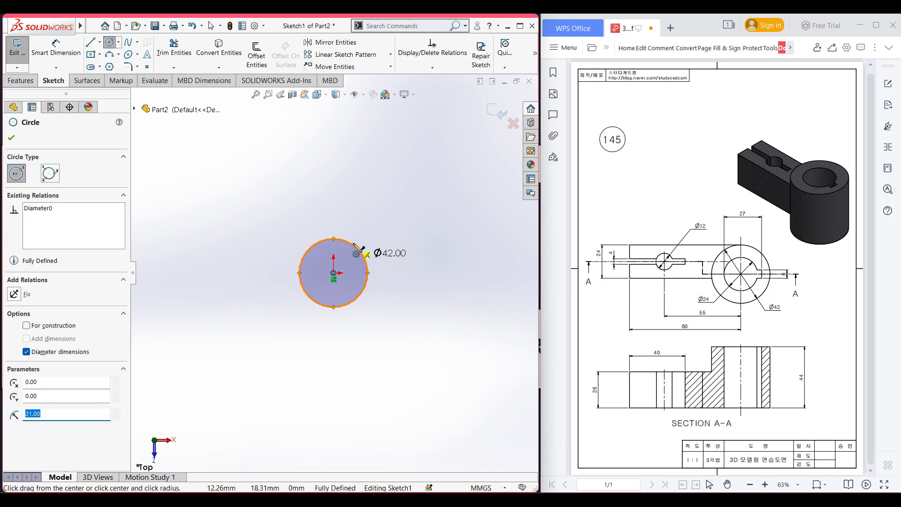
{"action": "scroll", "coordinate": [363, 270], "scroll_direction": "up", "scroll_amount": 5}
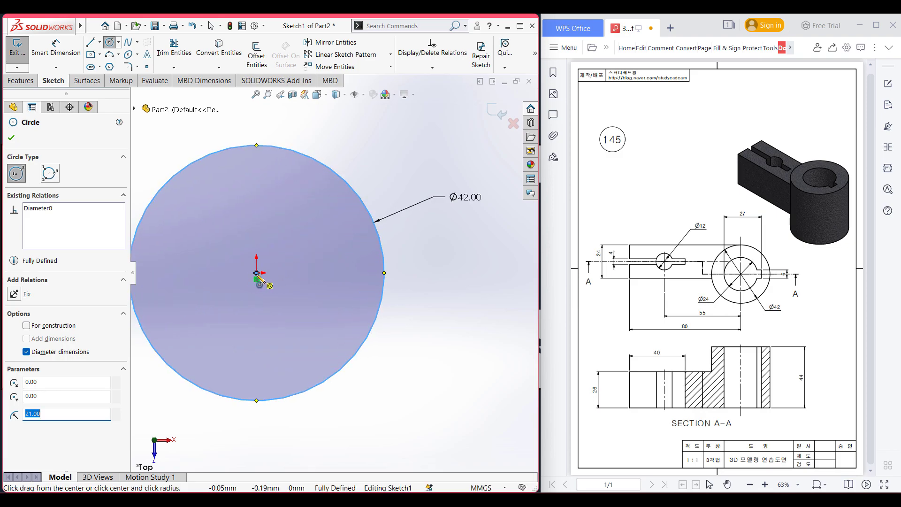
{"action": "left_click", "coordinate": [257, 273]}
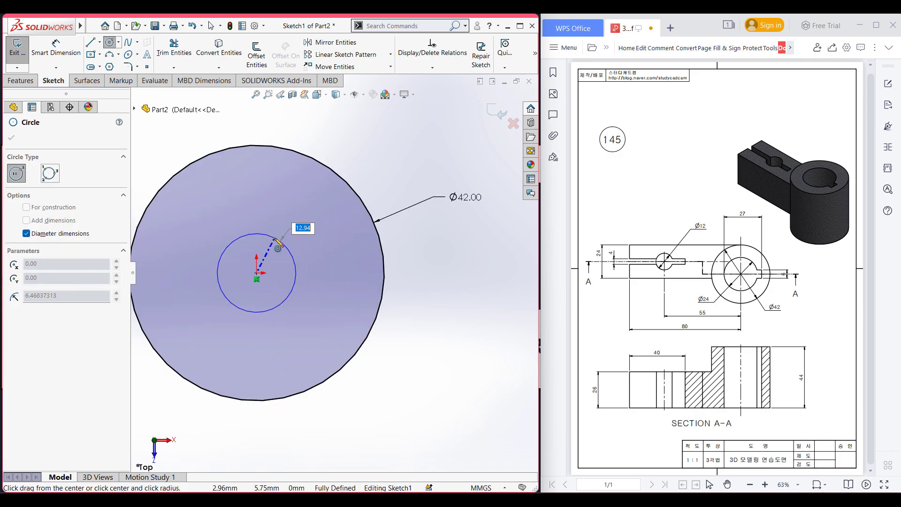
{"action": "key", "text": "Return"}
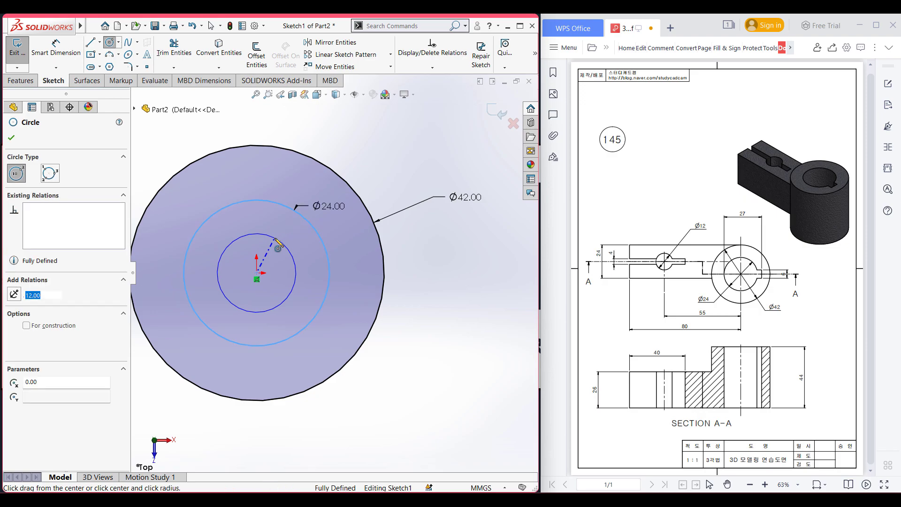
{"action": "left_click", "coordinate": [11, 138]}
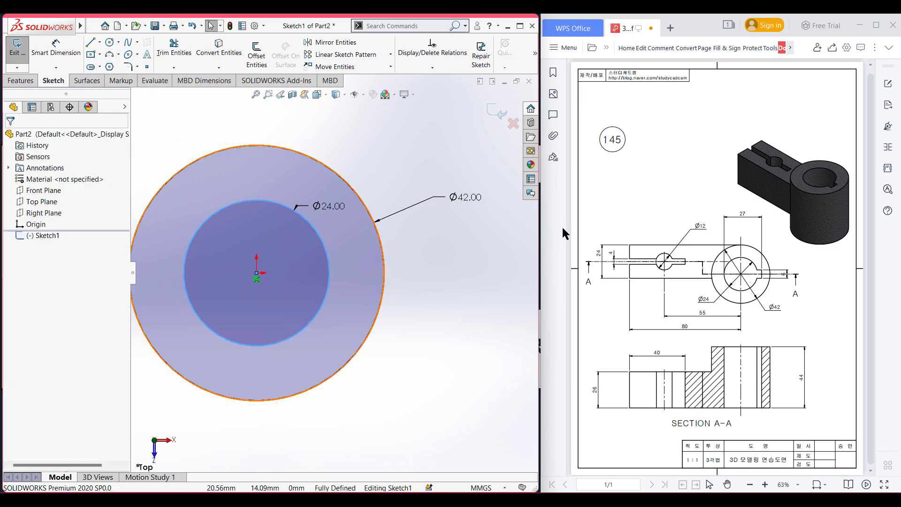
- Circle the Ø24 label in red on the drawing, then return to the SOLIDWORKS sketch
{"action": "mouse_move", "coordinate": [706, 295]}
{"action": "left_mouse_down"}
{"action": "mouse_move", "coordinate": [694, 298]}
{"action": "mouse_move", "coordinate": [707, 300]}
{"action": "left_mouse_up"}
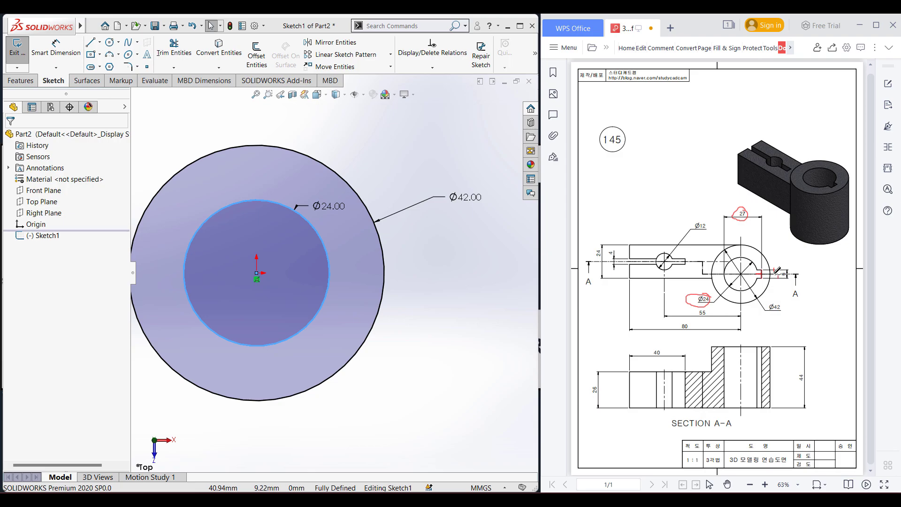
{"action": "left_click", "coordinate": [430, 247]}
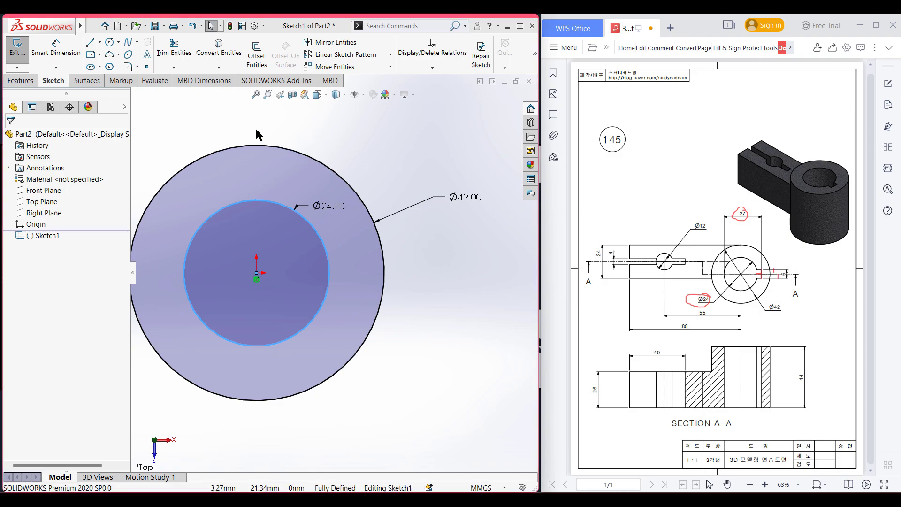
- Draw a horizontal 3 mm (27-24) centerline outward from the Ø24 circle's right edge
{"action": "left_click", "coordinate": [100, 42]}
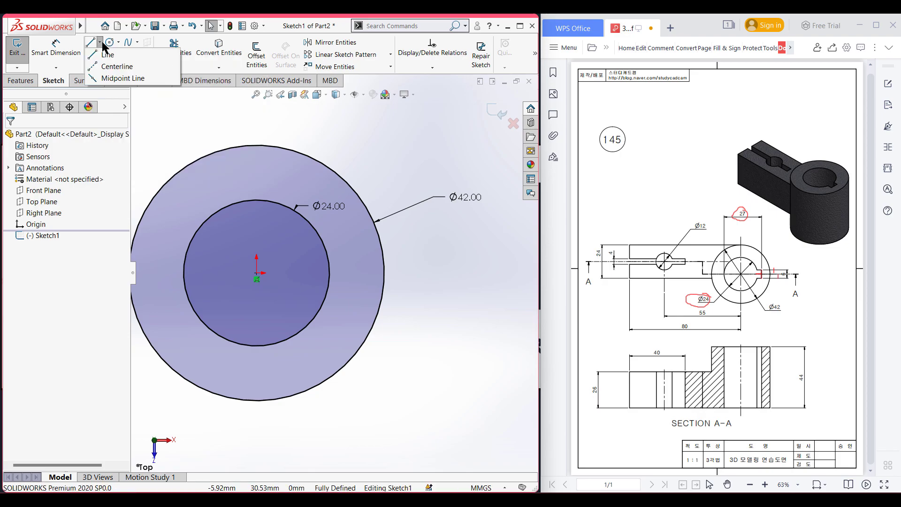
{"action": "left_click", "coordinate": [111, 68]}
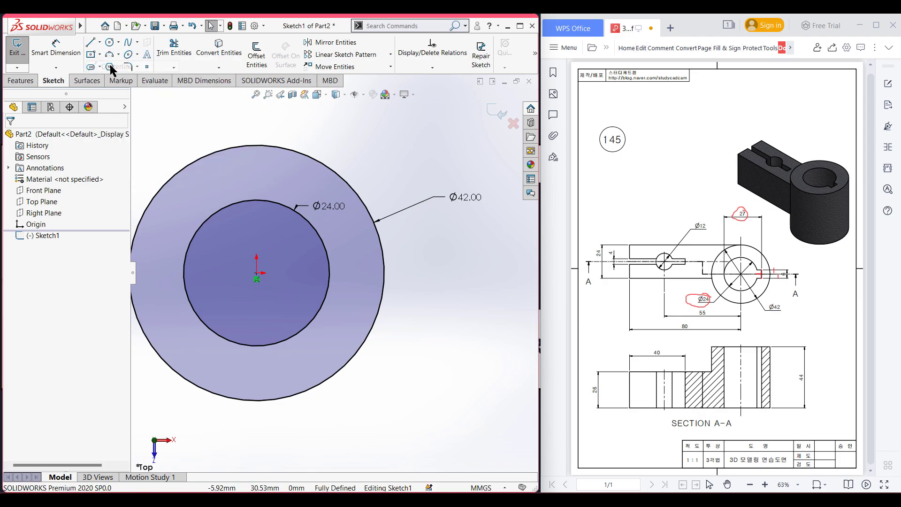
{"action": "left_click", "coordinate": [330, 273]}
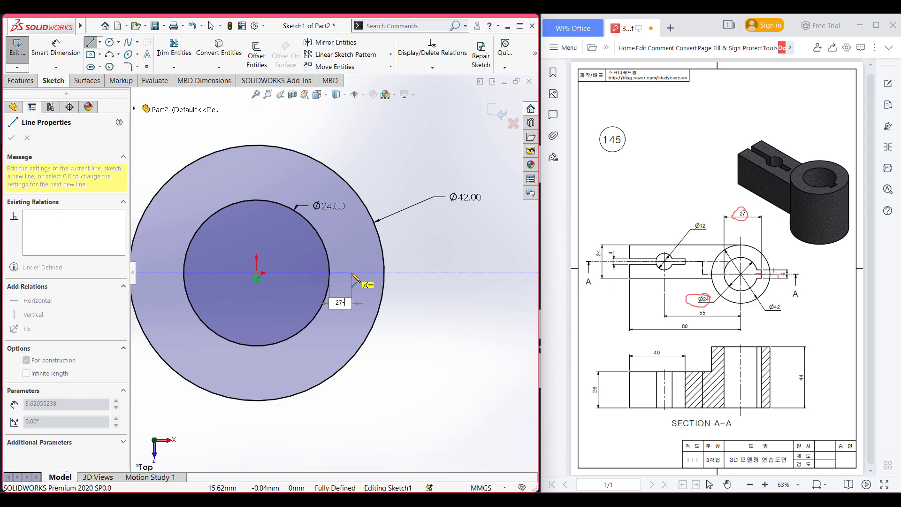
{"action": "key", "text": "Return"}
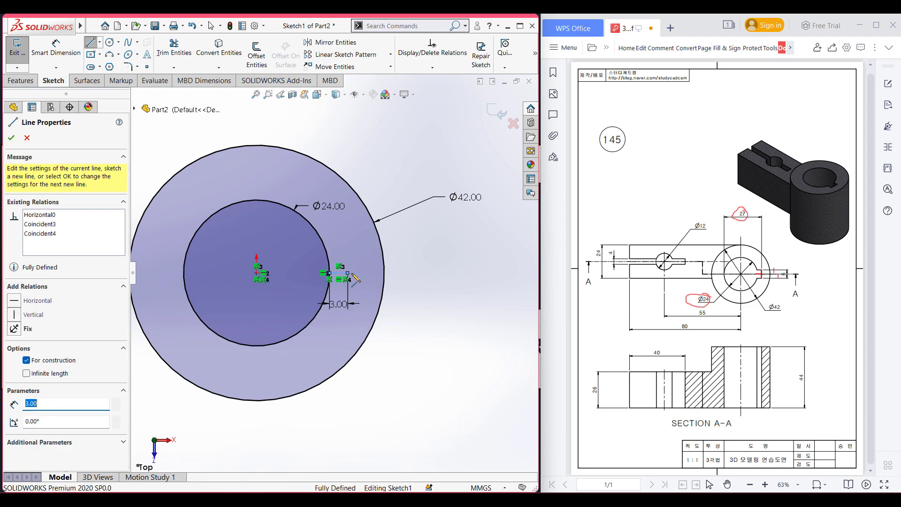
{"action": "key", "text": "Escape"}
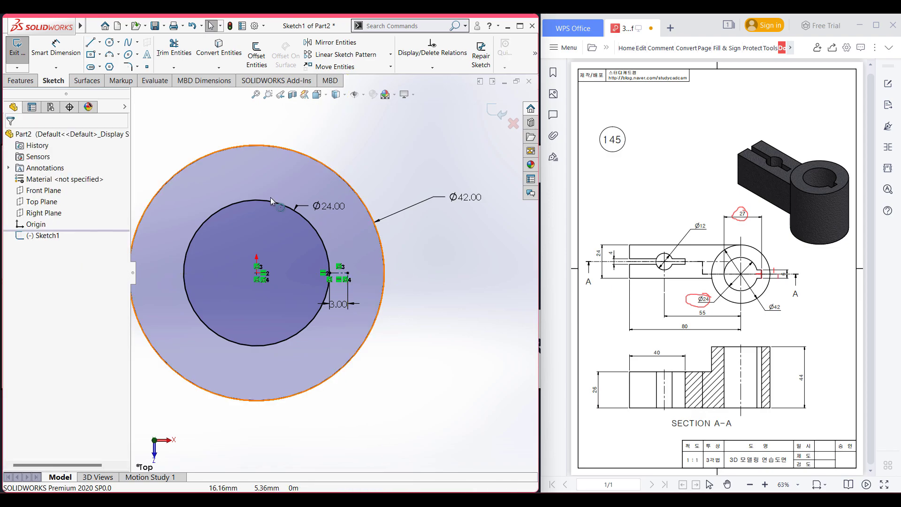
{"action": "left_click", "coordinate": [256, 58]}
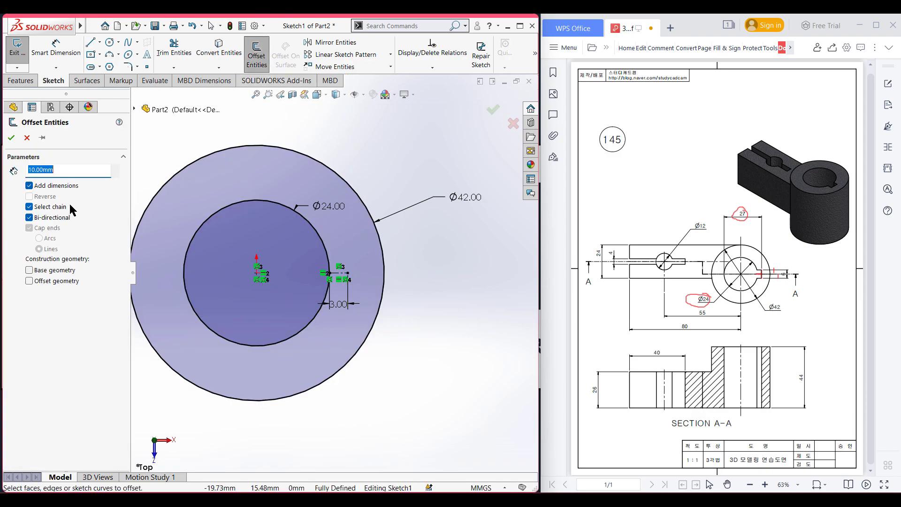
- Offset the short keyway segment 3 mm (6/2) both ways, with open ends
{"action": "type", "text": "6/2"}
{"action": "key", "text": "Return"}
{"action": "left_click", "coordinate": [339, 276]}
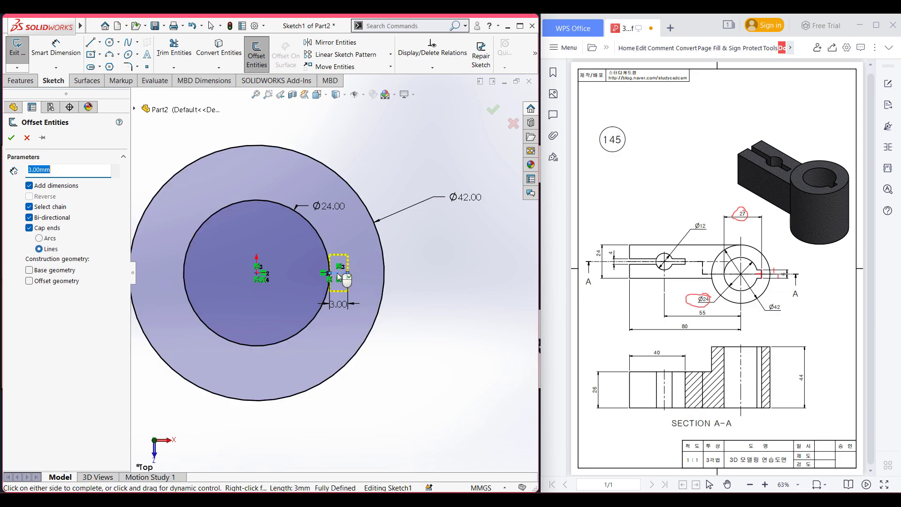
{"action": "left_click", "coordinate": [30, 228]}
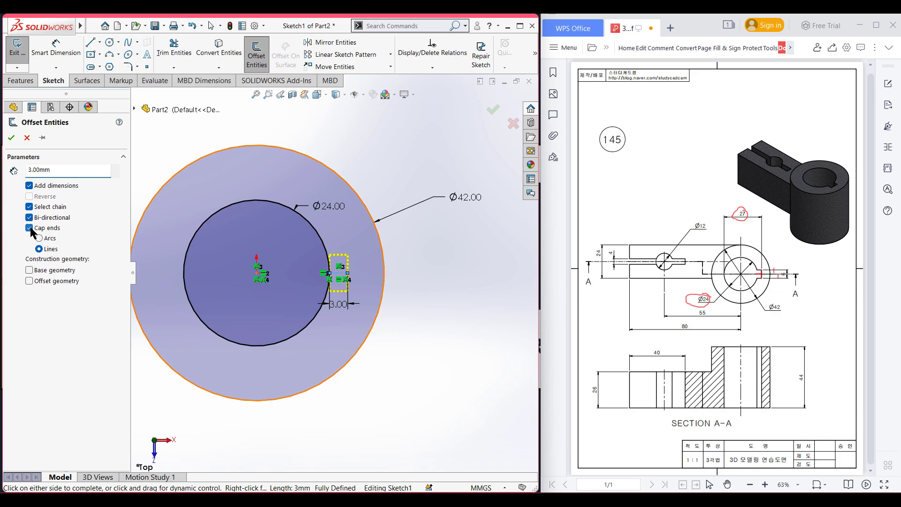
{"action": "left_click", "coordinate": [11, 138]}
{"action": "scroll", "coordinate": [295, 323], "scroll_direction": "down", "scroll_amount": 3}
- Draw the top and bottom keyway lines from the offset endpoints into the Ø24 bore
{"action": "right_click_drag", "start_coordinate": [488, 412], "coordinate": [431, 412]}
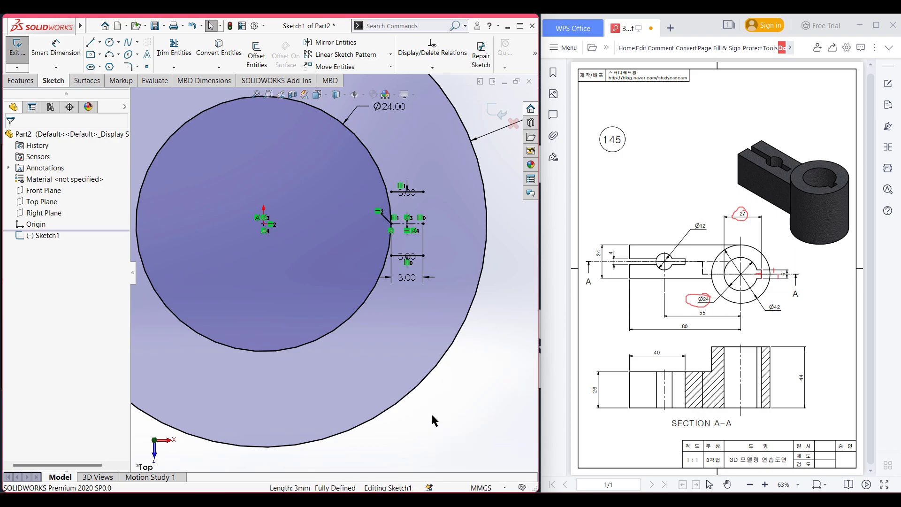
{"action": "left_click", "coordinate": [392, 191]}
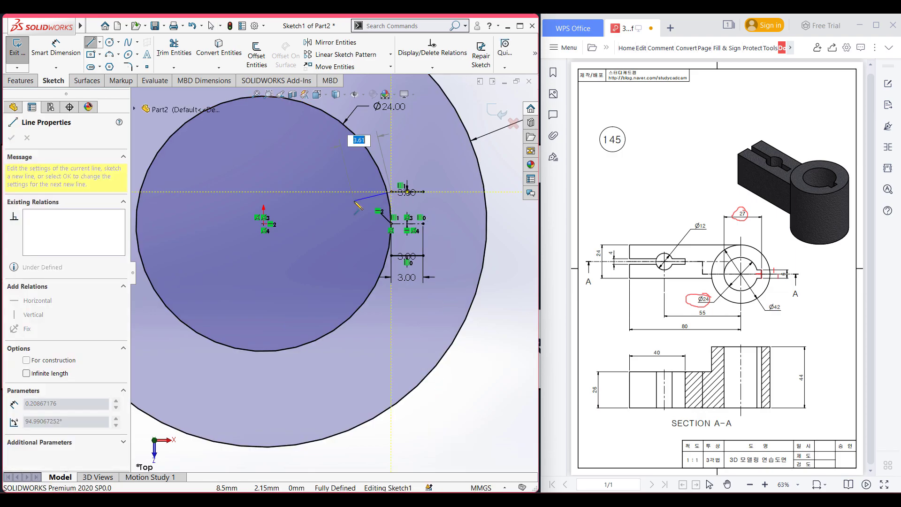
{"action": "left_click", "coordinate": [339, 191]}
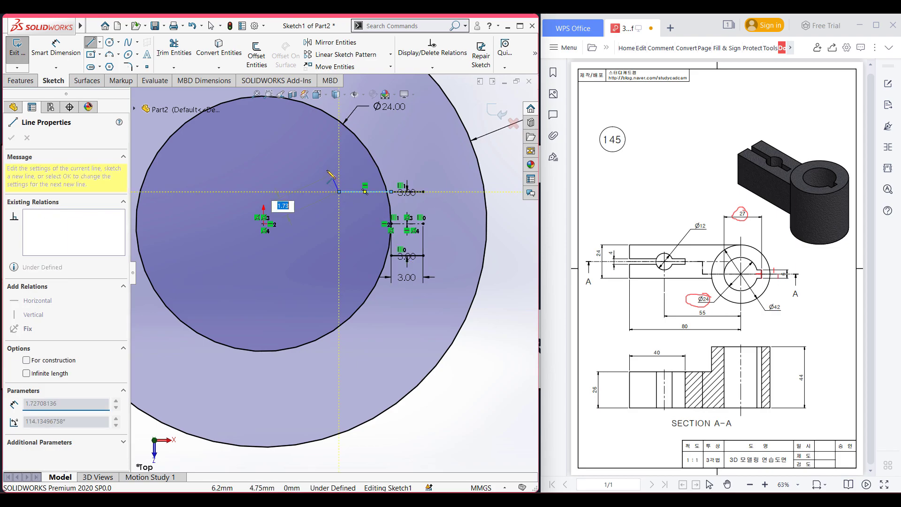
{"action": "key", "text": "Escape"}
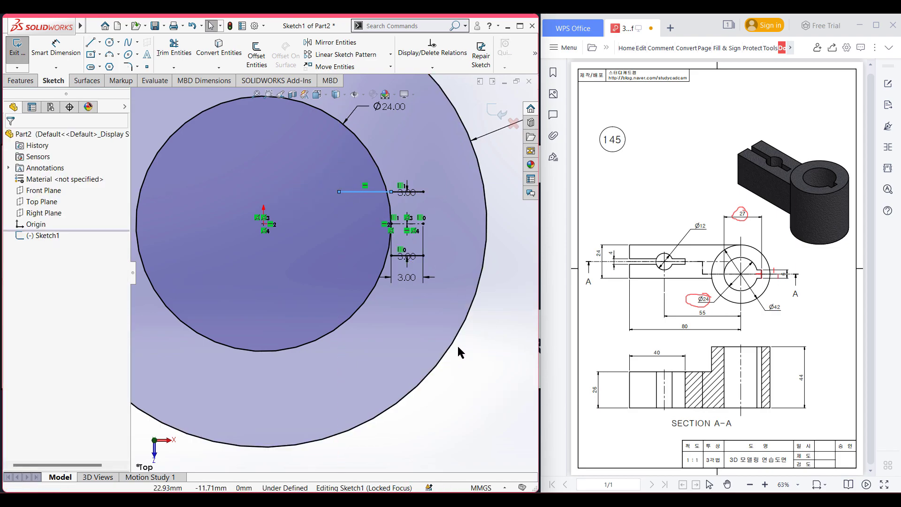
{"action": "key", "text": "l"}
{"action": "left_click", "coordinate": [339, 192]}
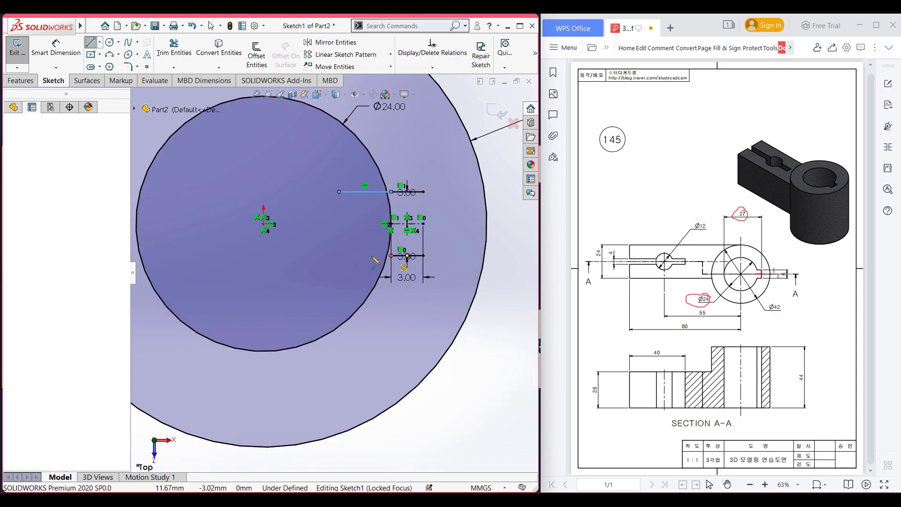
{"action": "left_click", "coordinate": [346, 256]}
{"action": "key", "text": "Escape"}
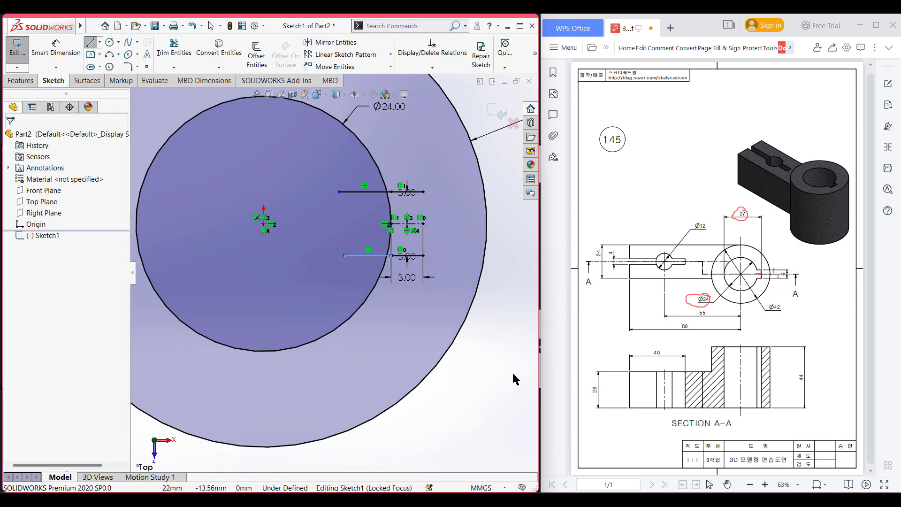
- Close the keyway's outer ends with a vertical line
{"action": "key", "text": "l"}
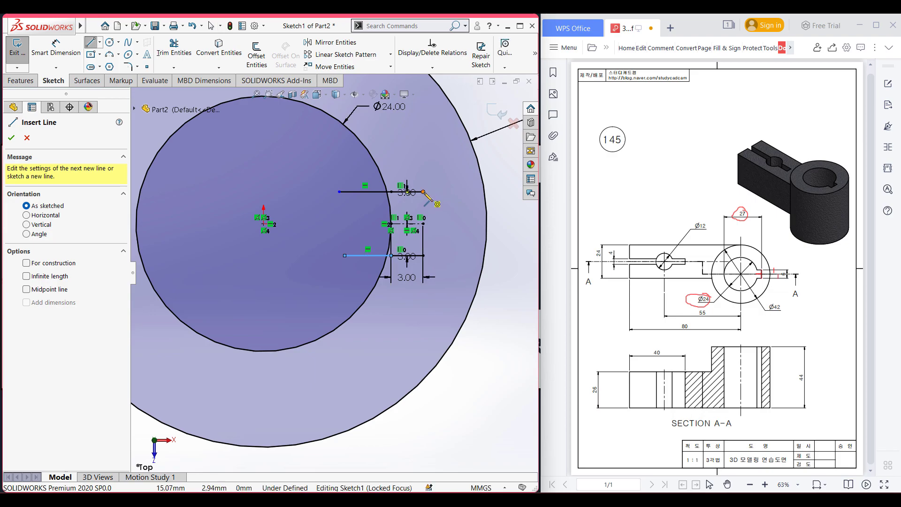
{"action": "left_click", "coordinate": [424, 192]}
{"action": "left_click", "coordinate": [423, 255]}
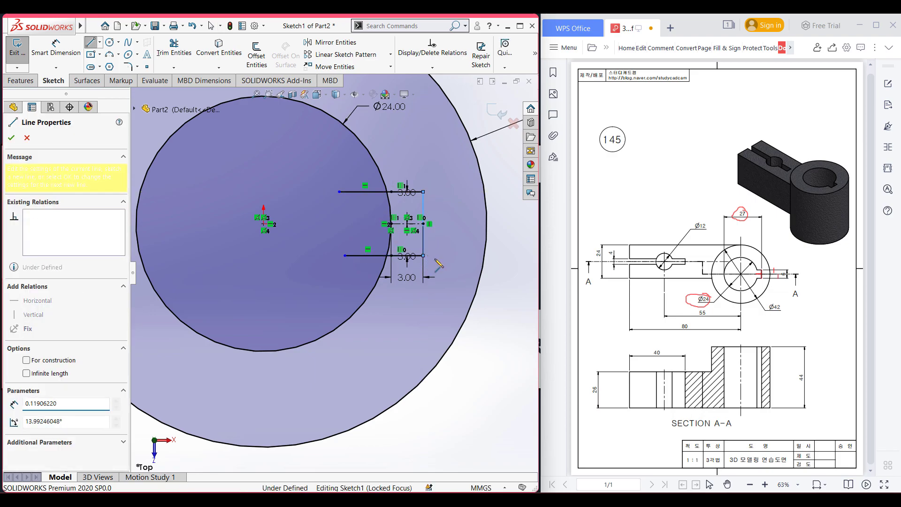
{"action": "key", "text": "Escape"}
{"action": "key", "text": "Escape"}
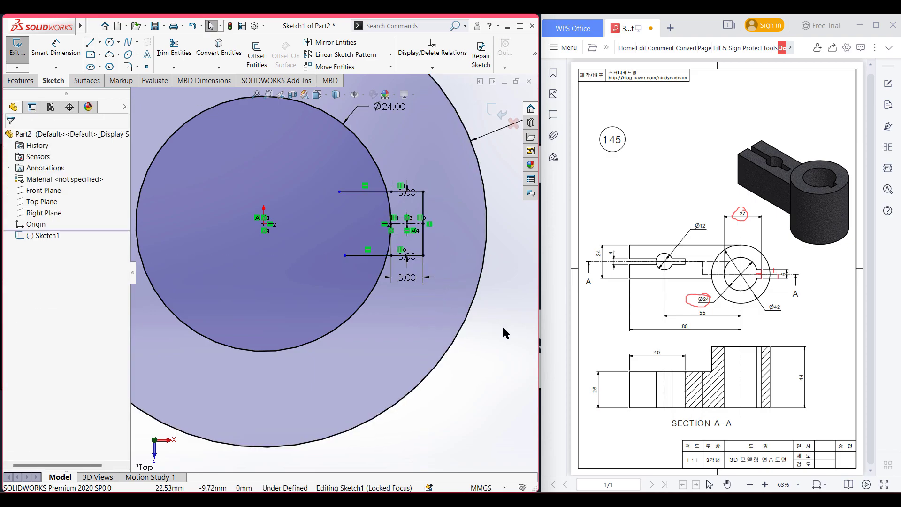
{"action": "right_click_drag", "start_coordinate": [514, 323], "coordinate": [485, 365]}
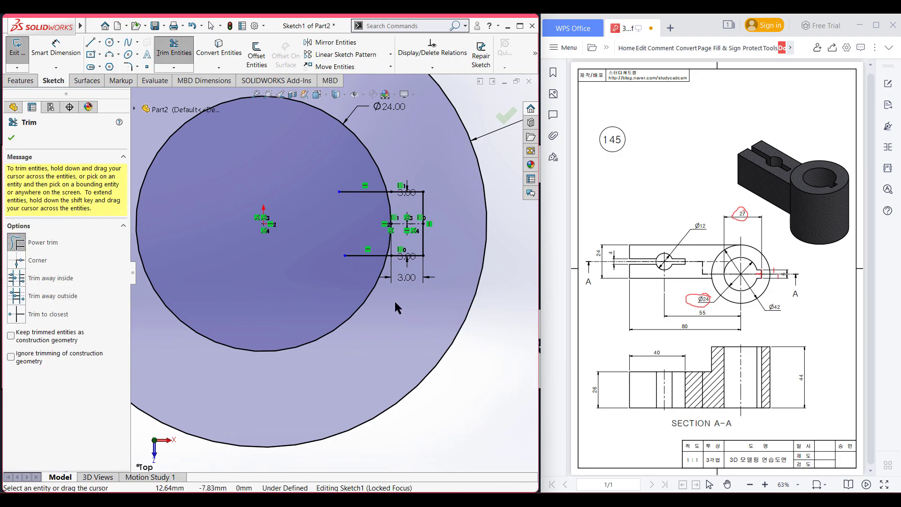
- Trim the excess keyway lines and the bore arc between them
{"action": "left_click_drag", "start_coordinate": [346, 273], "coordinate": [355, 256]}
{"action": "mouse_move", "coordinate": [352, 186]}
{"action": "left_mouse_down"}
{"action": "mouse_move", "coordinate": [397, 232]}
{"action": "mouse_move", "coordinate": [345, 226]}
{"action": "left_mouse_up"}
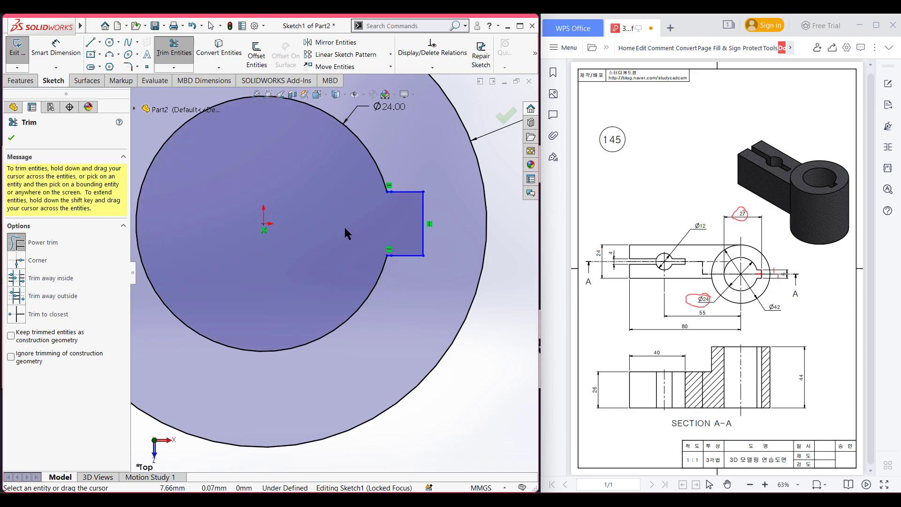
{"action": "key", "text": "z"}
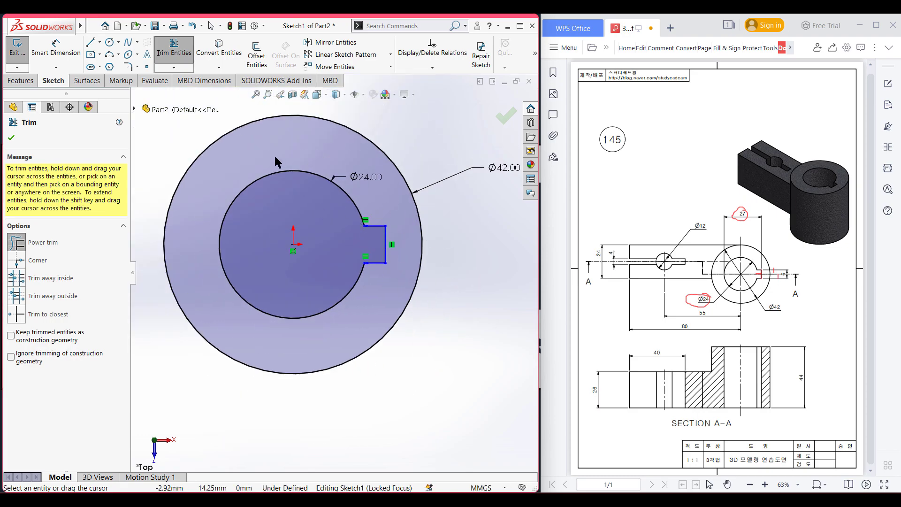
{"action": "left_click", "coordinate": [11, 138]}
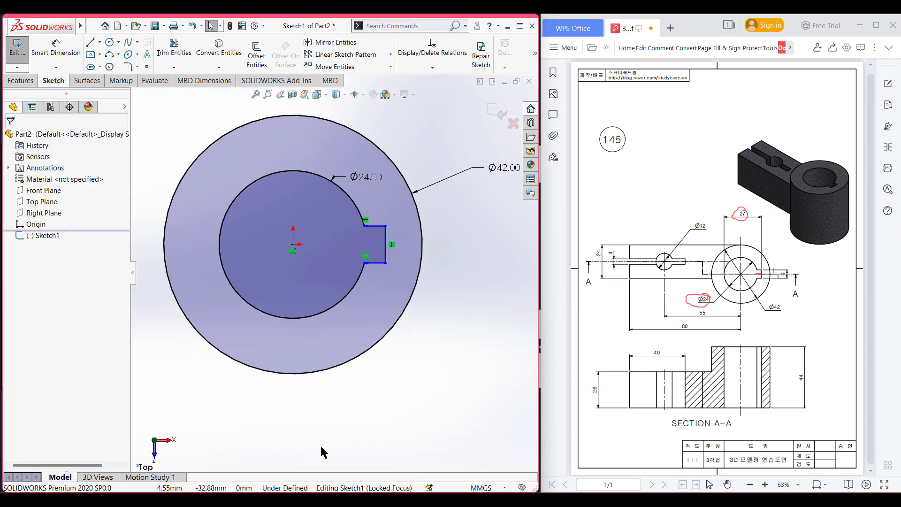
- Extrude the keyed ring sketch 44 mm in isometric view
{"action": "key", "text": "ctrl+7"}
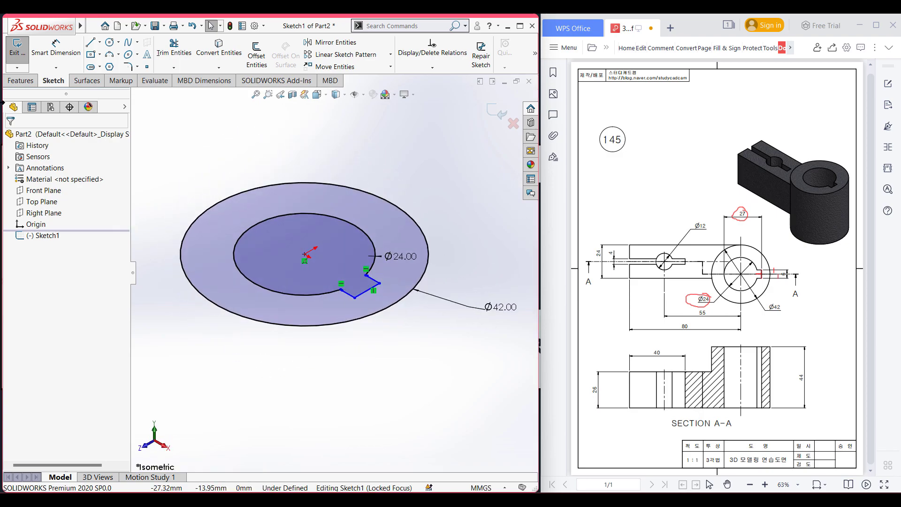
{"action": "left_click", "coordinate": [20, 84]}
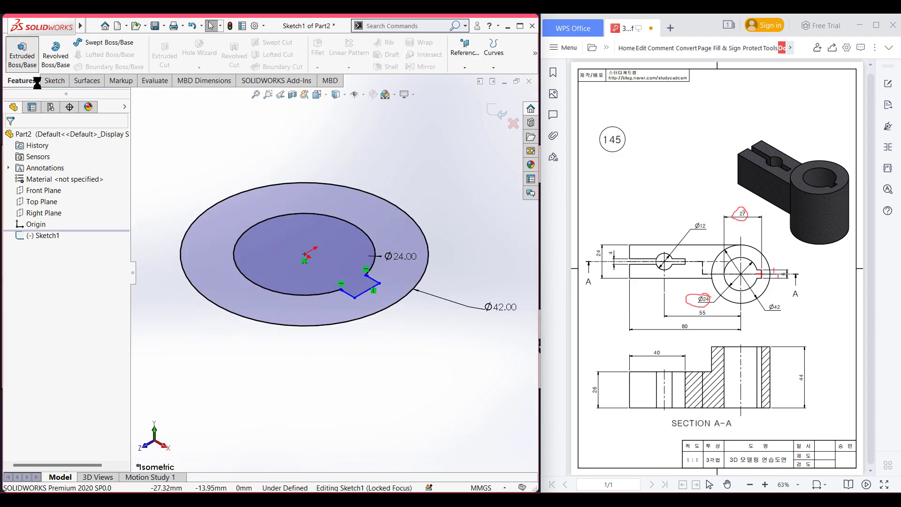
{"action": "type", "text": "44"}
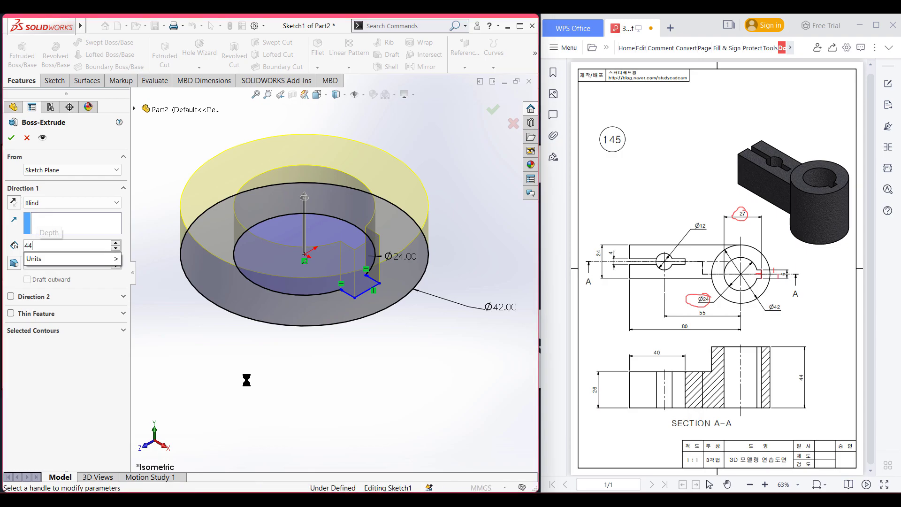
{"action": "key", "text": "Return"}
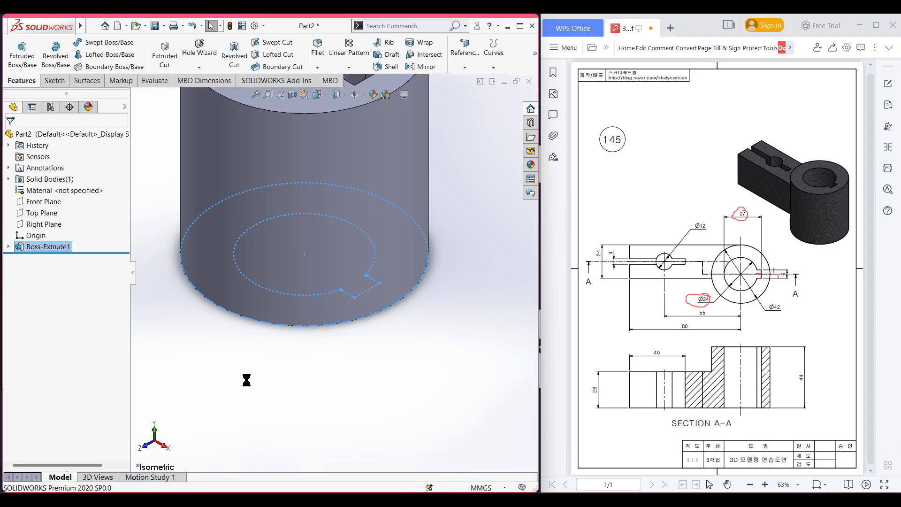
- Mark the arm's top edge, the 80 and 24 dimensions and the Ø42 circle in red
{"action": "key", "text": "f"}
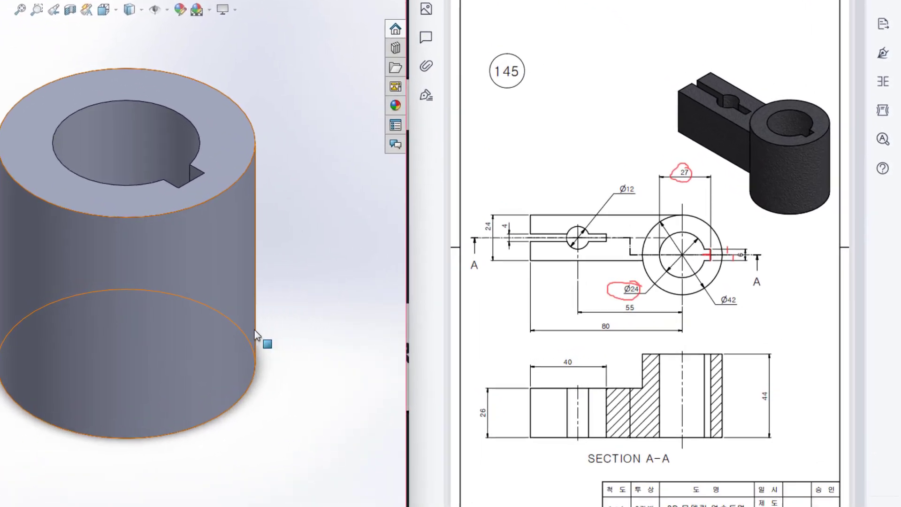
{"action": "left_click_drag", "start_coordinate": [587, 251], "coordinate": [610, 245]}
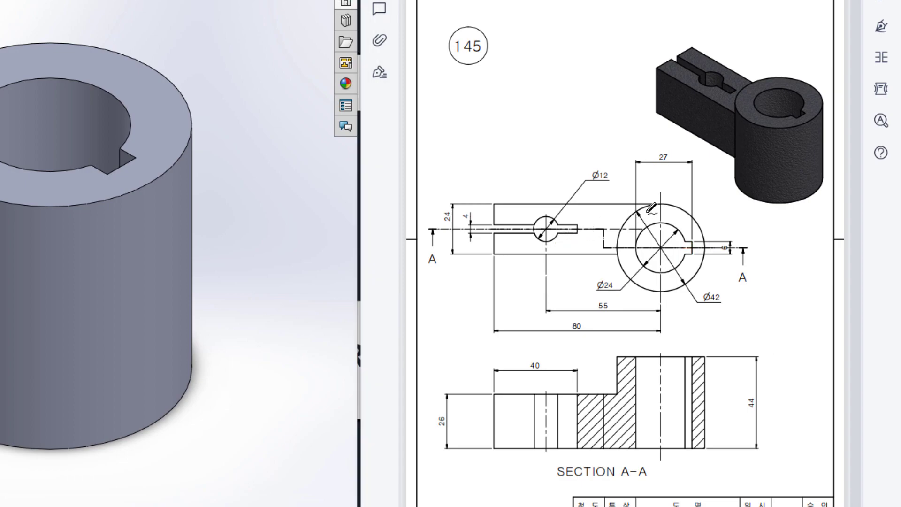
{"action": "left_click_drag", "start_coordinate": [649, 202], "coordinate": [491, 204]}
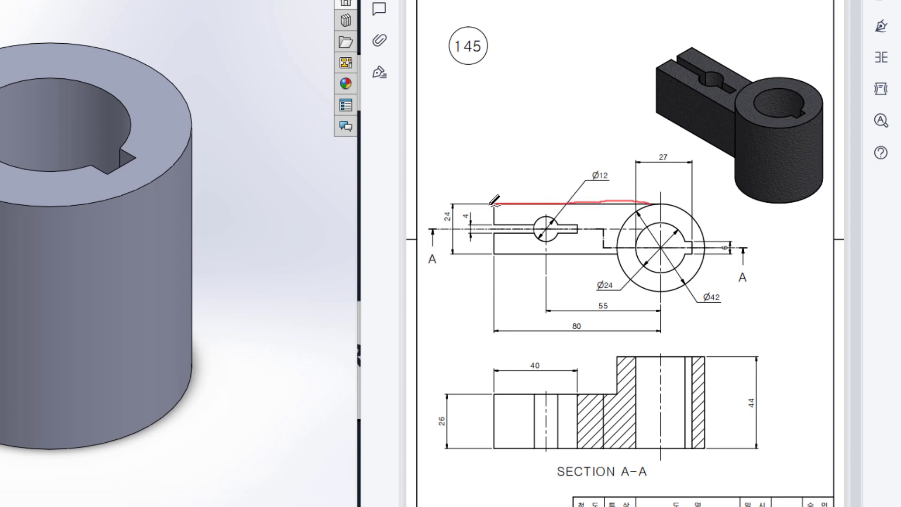
{"action": "mouse_move", "coordinate": [594, 322]}
{"action": "left_mouse_down"}
{"action": "mouse_move", "coordinate": [575, 319]}
{"action": "mouse_move", "coordinate": [560, 338]}
{"action": "mouse_move", "coordinate": [587, 342]}
{"action": "mouse_move", "coordinate": [597, 322]}
{"action": "left_mouse_up"}
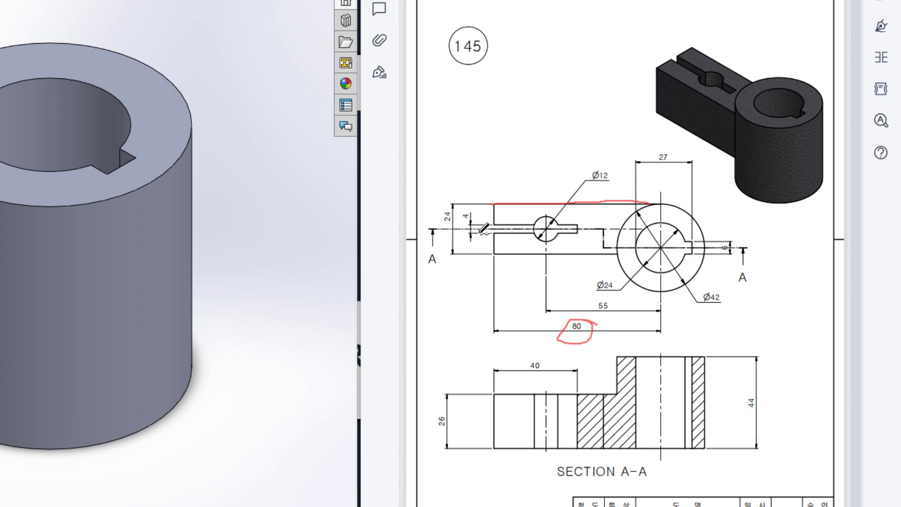
{"action": "mouse_move", "coordinate": [452, 207]}
{"action": "left_mouse_down"}
{"action": "mouse_move", "coordinate": [439, 217]}
{"action": "mouse_move", "coordinate": [453, 210]}
{"action": "mouse_move", "coordinate": [492, 220]}
{"action": "mouse_move", "coordinate": [493, 257]}
{"action": "mouse_move", "coordinate": [615, 255]}
{"action": "left_mouse_up"}
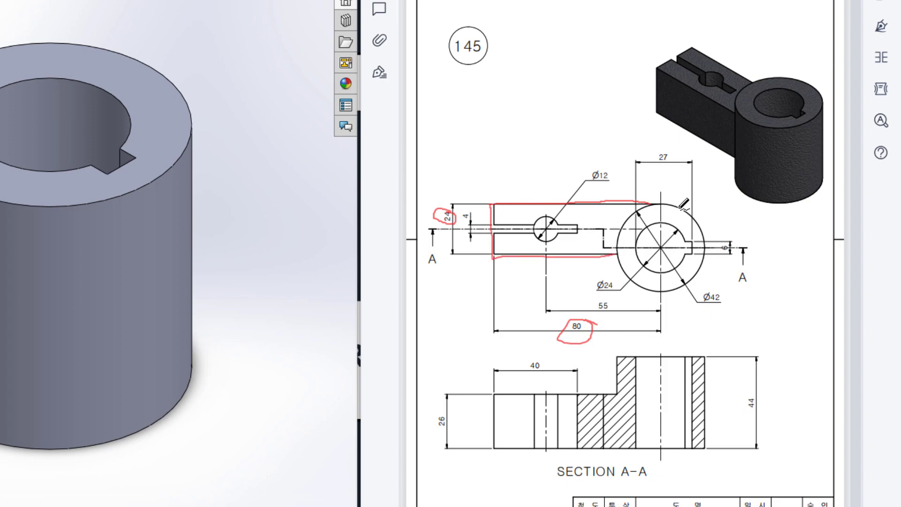
{"action": "mouse_move", "coordinate": [676, 206]}
{"action": "left_mouse_down"}
{"action": "mouse_move", "coordinate": [653, 207]}
{"action": "mouse_move", "coordinate": [620, 233]}
{"action": "mouse_move", "coordinate": [639, 280]}
{"action": "left_mouse_up"}
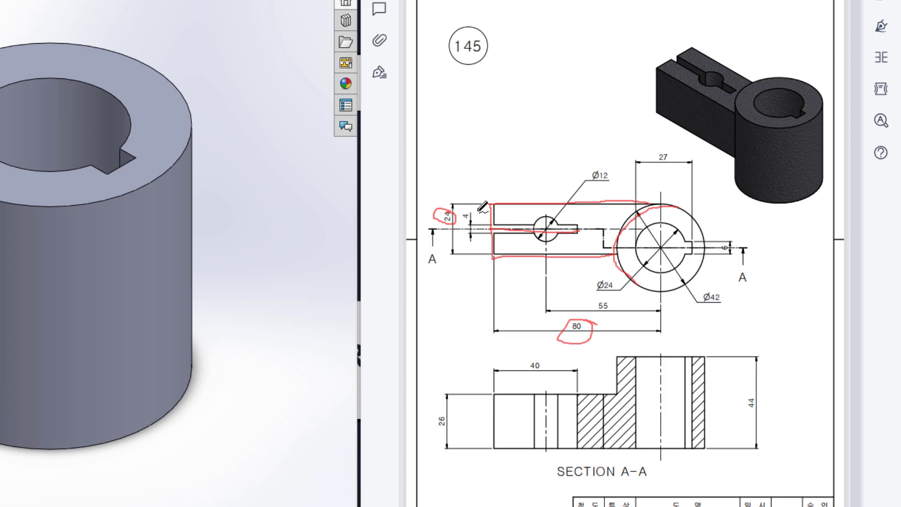
- Circle the 4 slot width, slot edge and Ø12 hole with its label in red
{"action": "left_click_drag", "start_coordinate": [458, 214], "coordinate": [477, 217]}
{"action": "left_click_drag", "start_coordinate": [495, 224], "coordinate": [519, 231]}
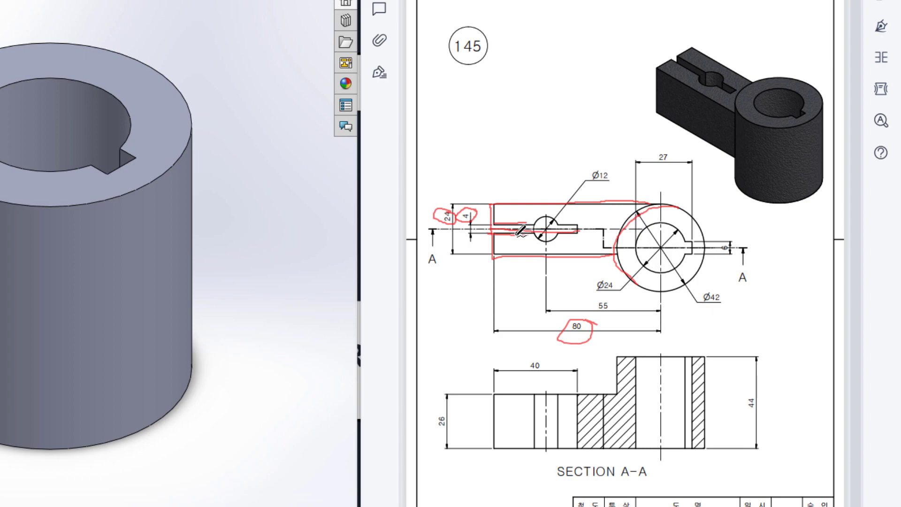
{"action": "left_click_drag", "start_coordinate": [471, 202], "coordinate": [478, 217]}
{"action": "mouse_move", "coordinate": [536, 227]}
{"action": "left_mouse_down"}
{"action": "mouse_move", "coordinate": [546, 243]}
{"action": "mouse_move", "coordinate": [559, 224]}
{"action": "left_mouse_up"}
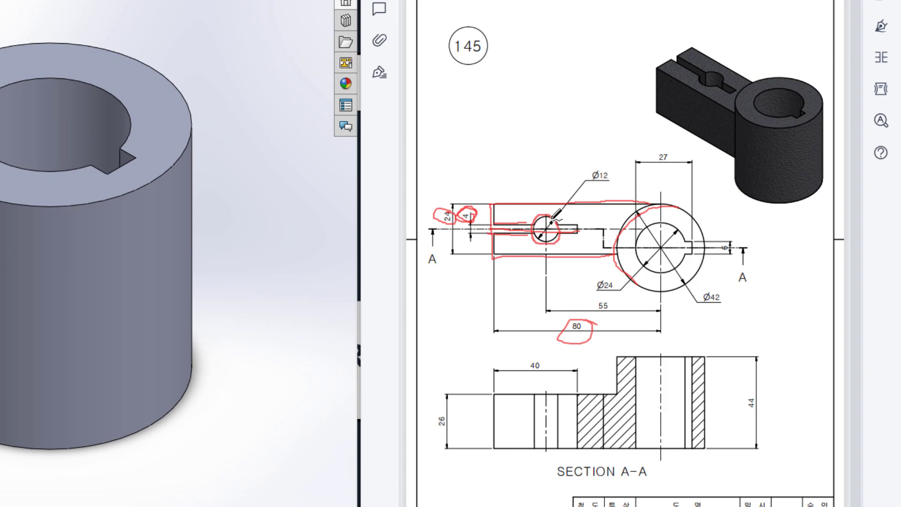
{"action": "mouse_move", "coordinate": [603, 164]}
{"action": "left_mouse_down"}
{"action": "mouse_move", "coordinate": [606, 187]}
{"action": "mouse_move", "coordinate": [609, 168]}
{"action": "left_mouse_up"}
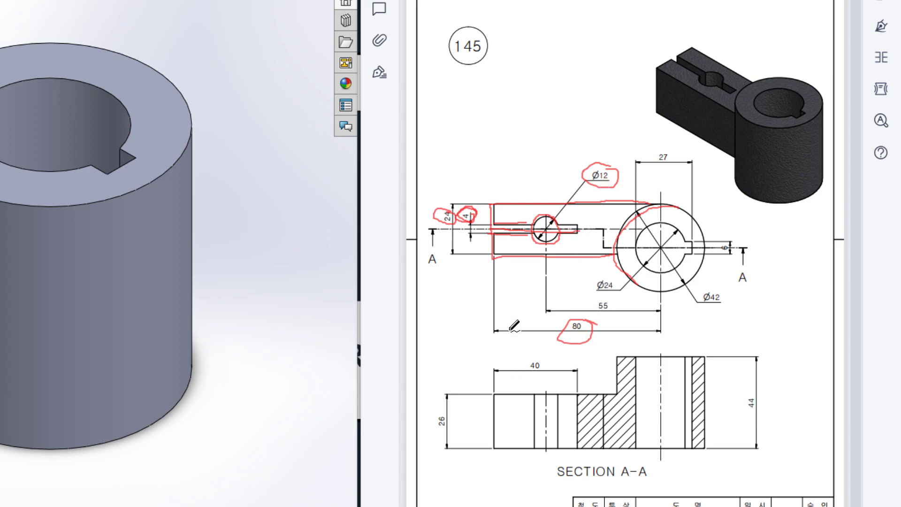
- Clear the earlier ink, then mark the slot centre line and circle the 40 and 26 dimensions
{"action": "key", "text": "ctrl+z"}
{"action": "key", "text": "ctrl+z"}
{"action": "key", "text": "ctrl+z"}
{"action": "key", "text": "ctrl+z"}
{"action": "key", "text": "ctrl+z"}
{"action": "key", "text": "ctrl+z"}
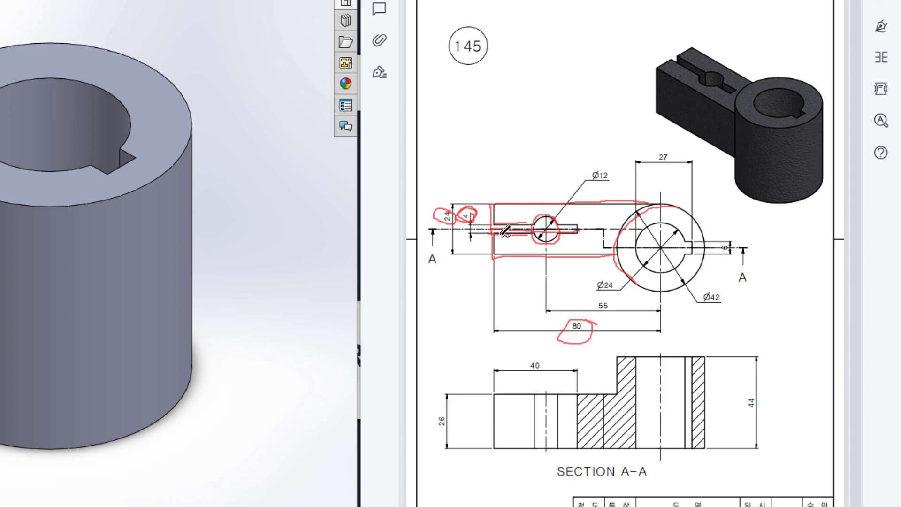
{"action": "left_click_drag", "start_coordinate": [495, 229], "coordinate": [563, 228]}
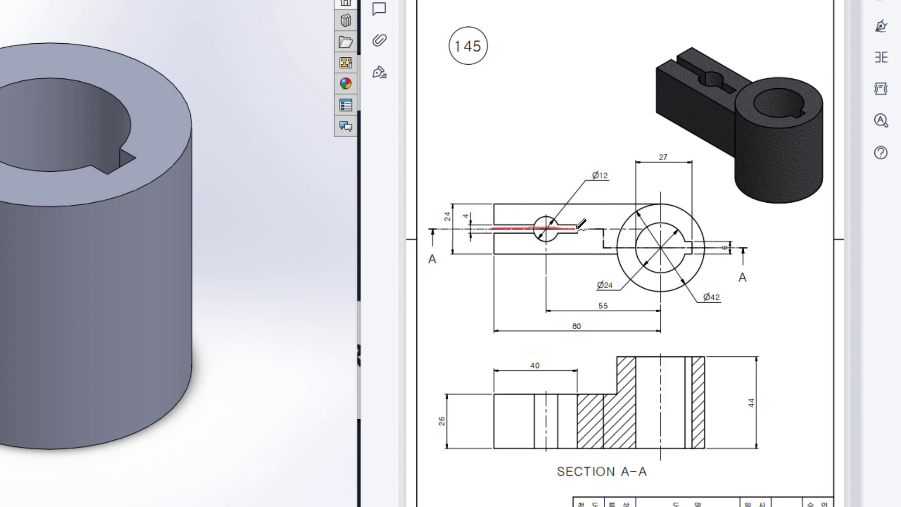
{"action": "mouse_move", "coordinate": [544, 357]}
{"action": "left_mouse_down"}
{"action": "mouse_move", "coordinate": [522, 362]}
{"action": "mouse_move", "coordinate": [537, 376]}
{"action": "mouse_move", "coordinate": [536, 353]}
{"action": "left_mouse_up"}
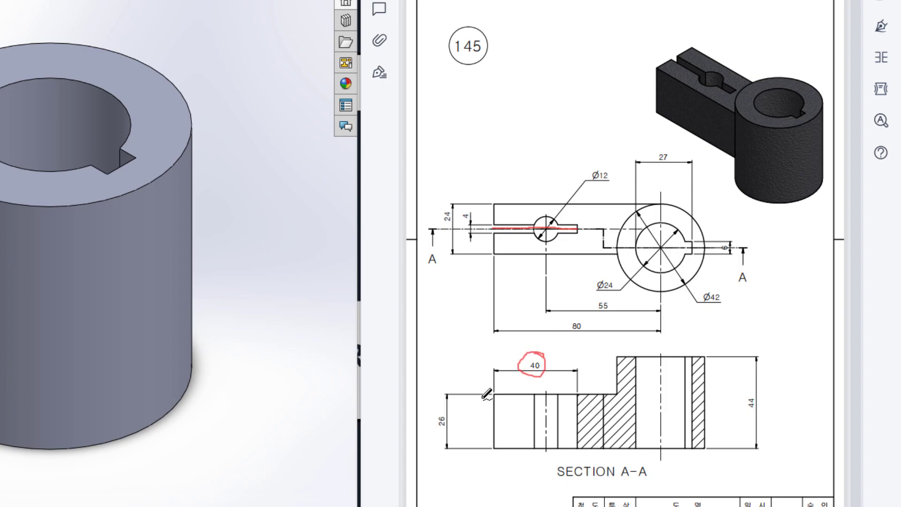
{"action": "mouse_move", "coordinate": [440, 406]}
{"action": "left_mouse_down"}
{"action": "mouse_move", "coordinate": [462, 423]}
{"action": "mouse_move", "coordinate": [435, 416]}
{"action": "mouse_move", "coordinate": [446, 397]}
{"action": "left_mouse_up"}
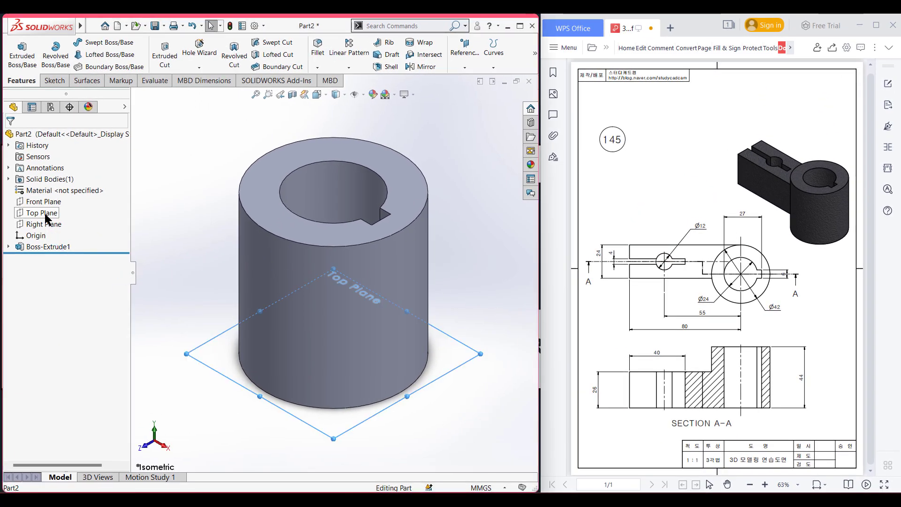
- Start Sketch2 on the Top Plane, viewed Normal To (Ctrl+8)
{"action": "right_click", "coordinate": [47, 216]}
{"action": "left_click", "coordinate": [54, 202]}
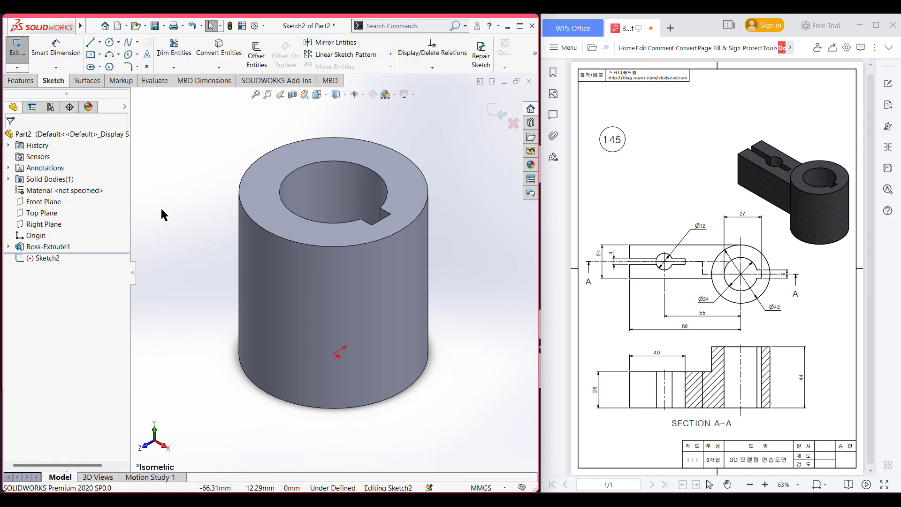
{"action": "key", "text": "ctrl+8"}
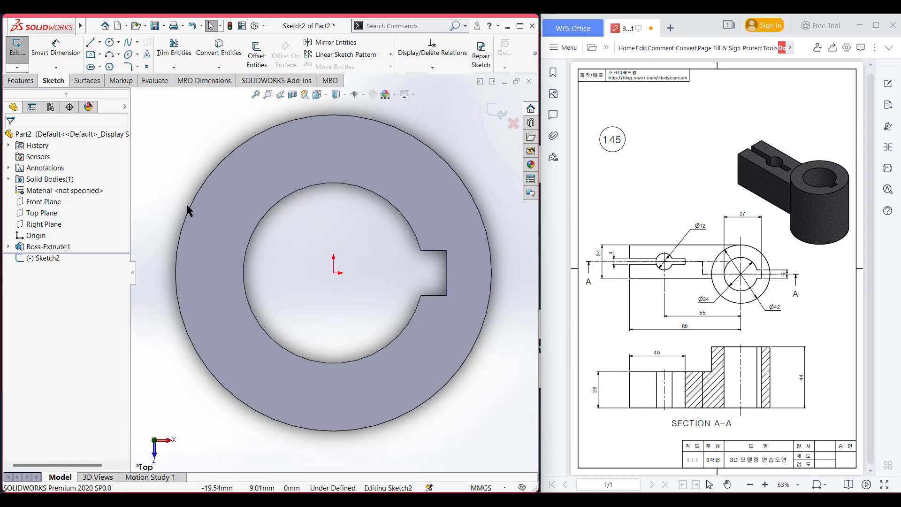
{"action": "left_click", "coordinate": [90, 43]}
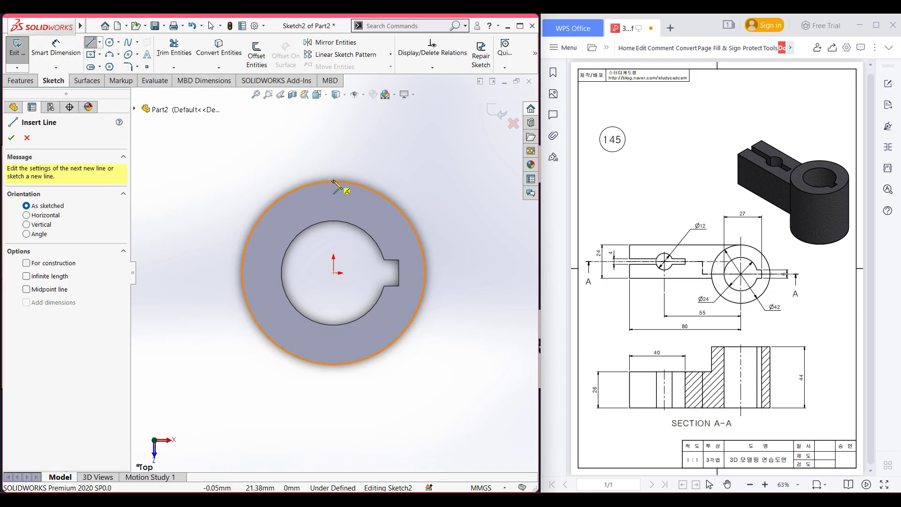
- Draw an 80 mm horizontal line leftward from the Ø42 ring's top point
{"action": "left_click", "coordinate": [333, 181]}
{"action": "left_click", "coordinate": [208, 181]}
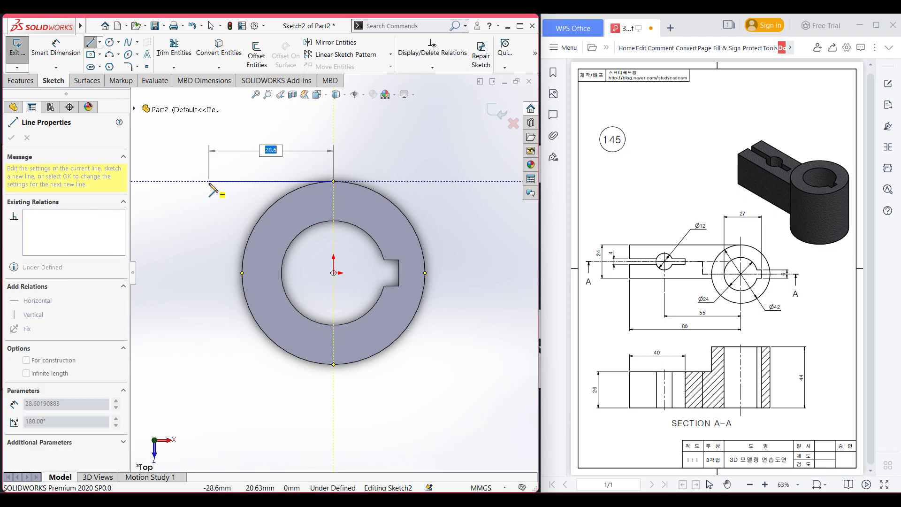
{"action": "key", "text": "Return"}
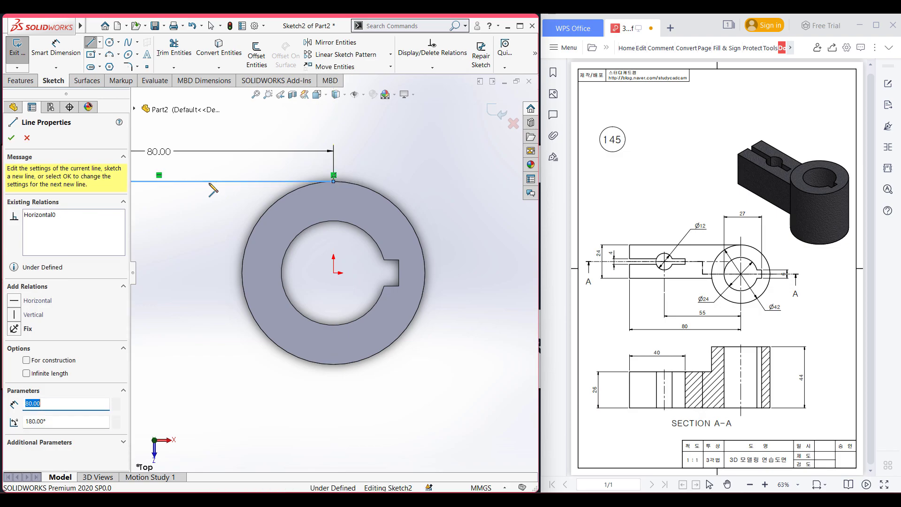
{"action": "key", "text": "Escape"}
{"action": "key", "text": "Escape"}
{"action": "key", "text": "f"}
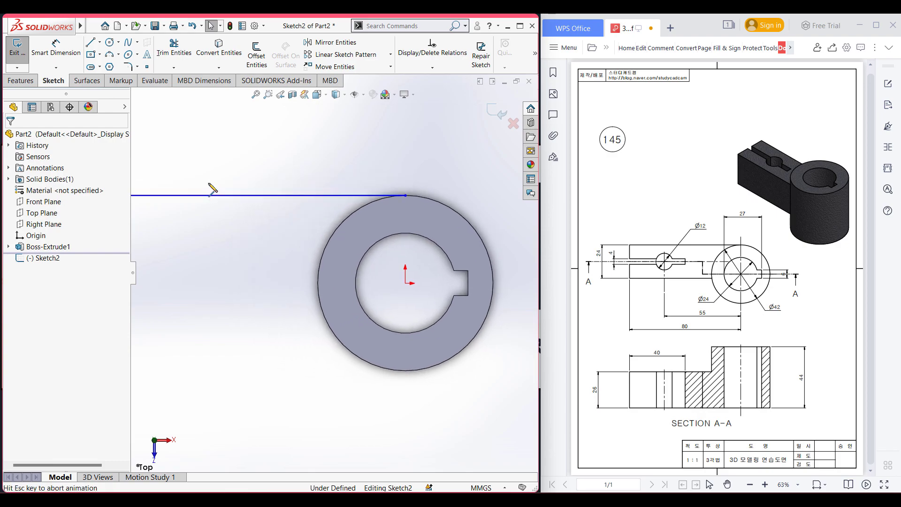
- Offset the 80 mm line 24 mm downward in one direction, with capped line ends
{"action": "left_click", "coordinate": [256, 56]}
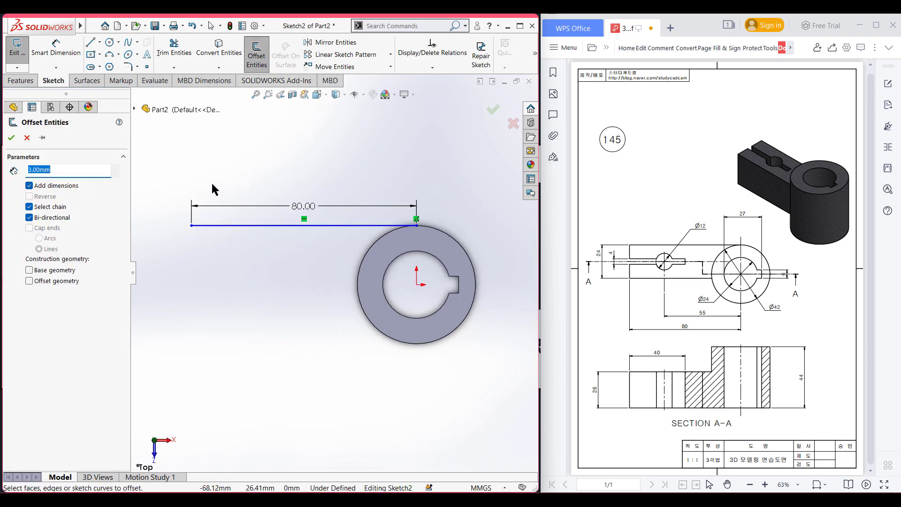
{"action": "type", "text": "24"}
{"action": "key", "text": "Return"}
{"action": "left_click", "coordinate": [238, 226]}
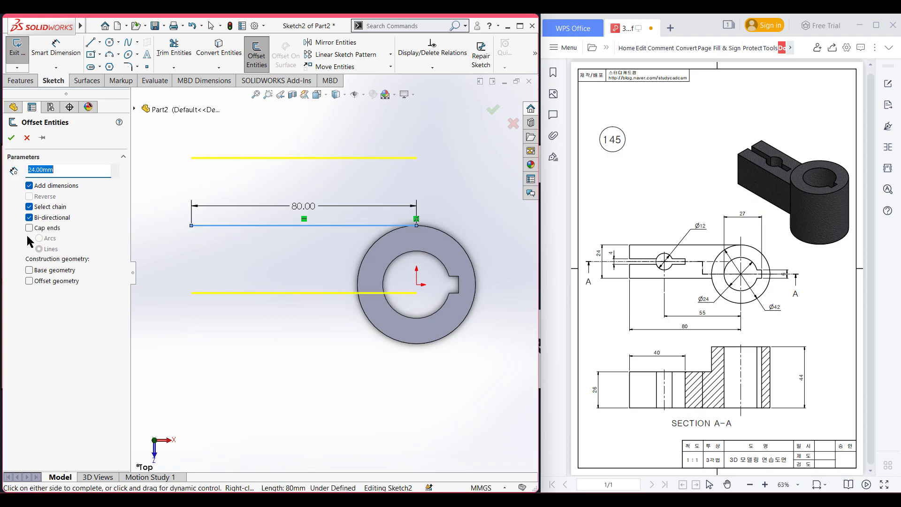
{"action": "left_click", "coordinate": [31, 219]}
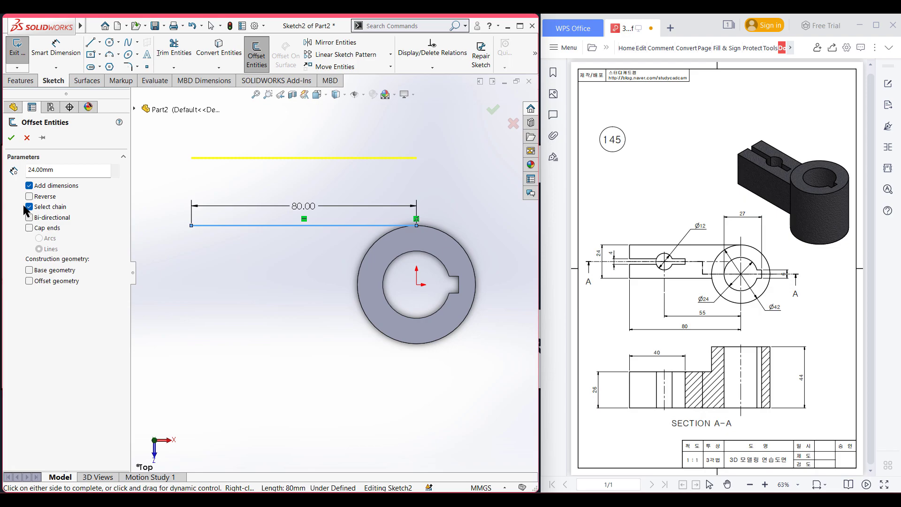
{"action": "left_click", "coordinate": [29, 197]}
{"action": "left_click", "coordinate": [30, 228]}
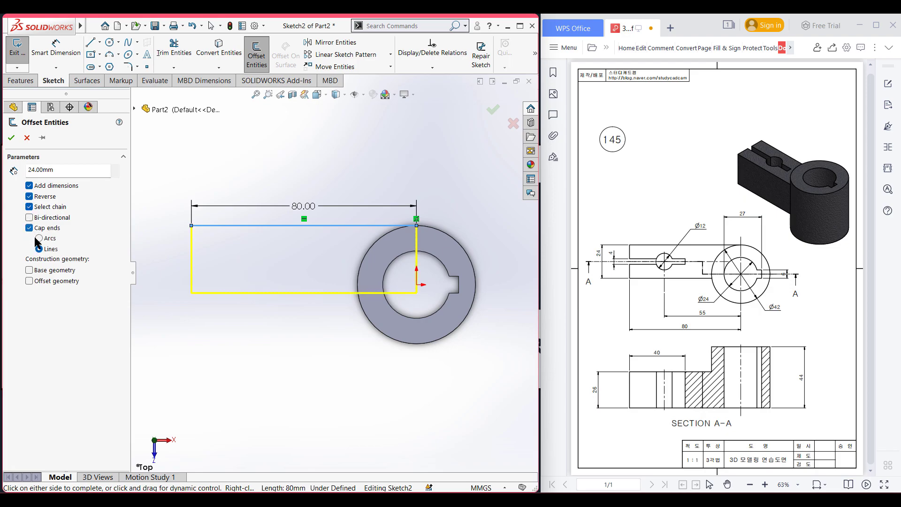
{"action": "left_click", "coordinate": [11, 137]}
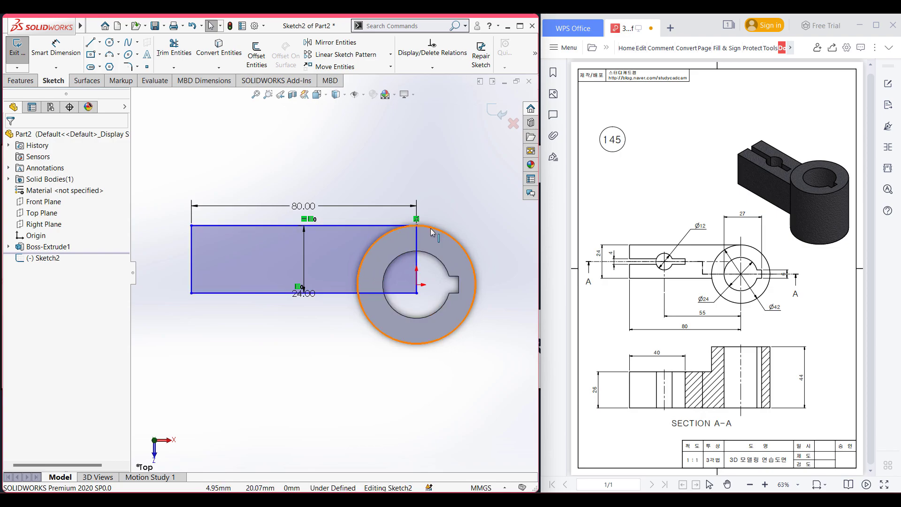
{"action": "left_click", "coordinate": [444, 235]}
- Convert the boss's Ø42 outer edge into Sketch2 and trim away the overlapping rectangle segments inside the ring
{"action": "left_click", "coordinate": [219, 47]}
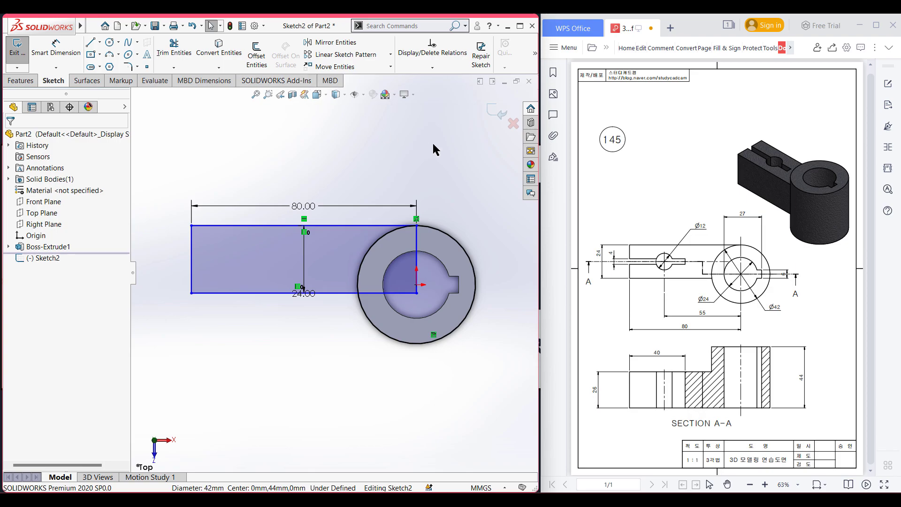
{"action": "right_click_drag", "start_coordinate": [459, 145], "coordinate": [428, 187]}
{"action": "mouse_move", "coordinate": [453, 203]}
{"action": "left_mouse_down"}
{"action": "mouse_move", "coordinate": [458, 256]}
{"action": "mouse_move", "coordinate": [445, 309]}
{"action": "mouse_move", "coordinate": [424, 325]}
{"action": "mouse_move", "coordinate": [399, 301]}
{"action": "mouse_move", "coordinate": [417, 269]}
{"action": "left_mouse_up"}
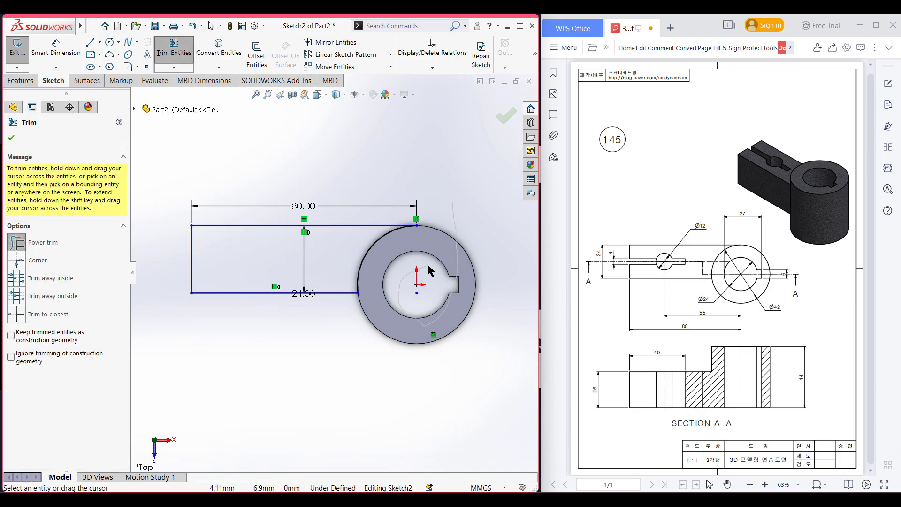
{"action": "left_click", "coordinate": [11, 137]}
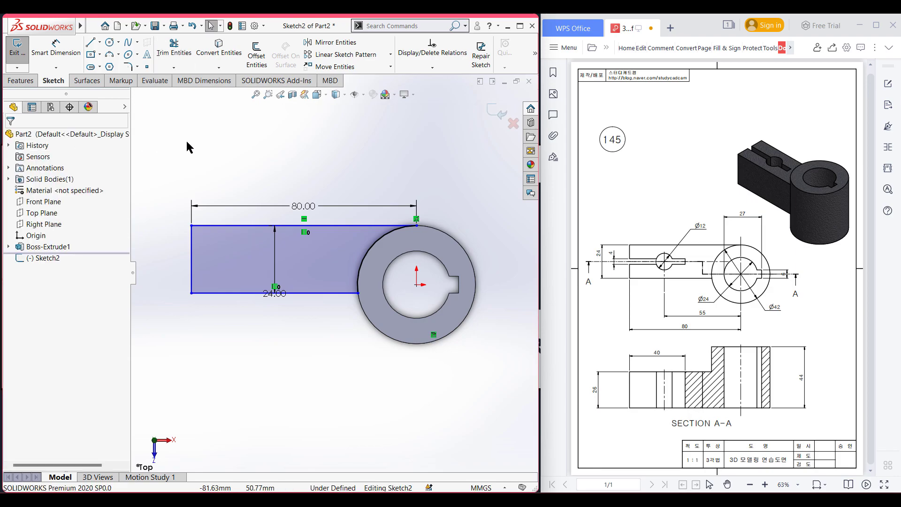
- Draw a 40 mm horizontal construction centerline in from the arm's left-edge midpoint
{"action": "left_click", "coordinate": [99, 42]}
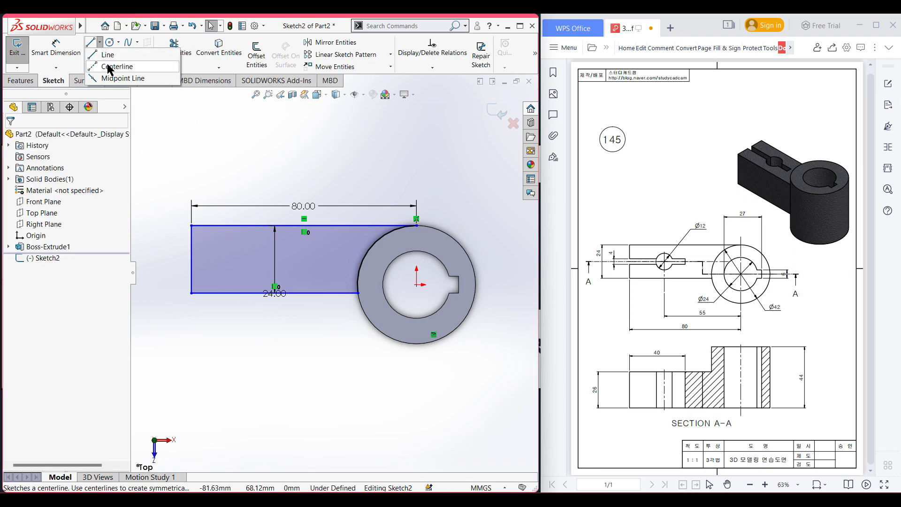
{"action": "left_click", "coordinate": [109, 69]}
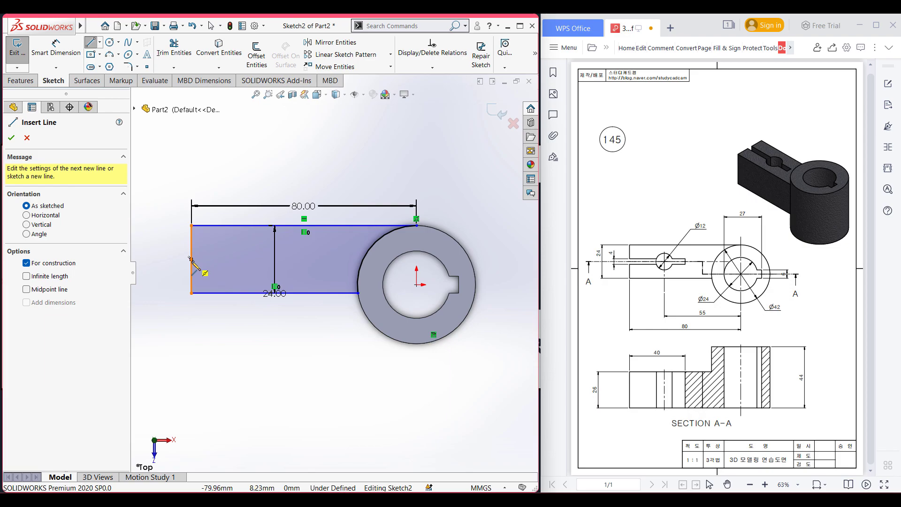
{"action": "left_click", "coordinate": [191, 259]}
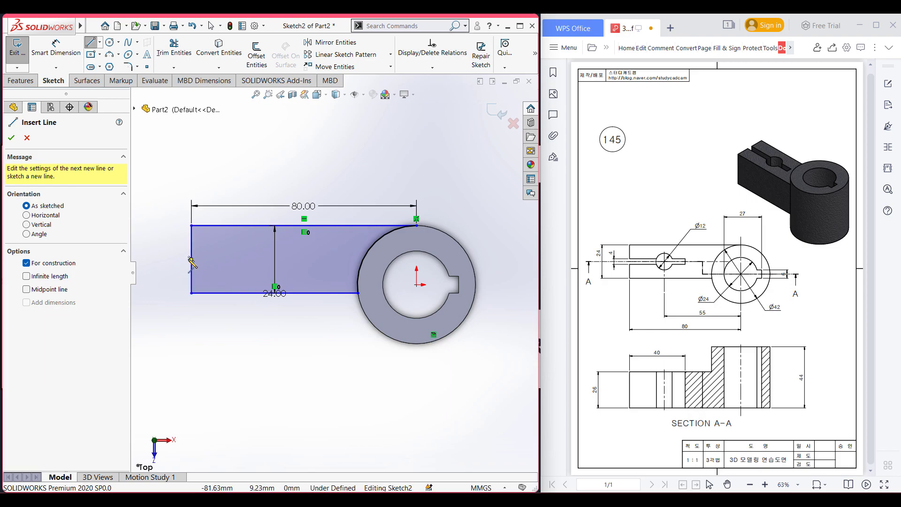
{"action": "left_click", "coordinate": [259, 259]}
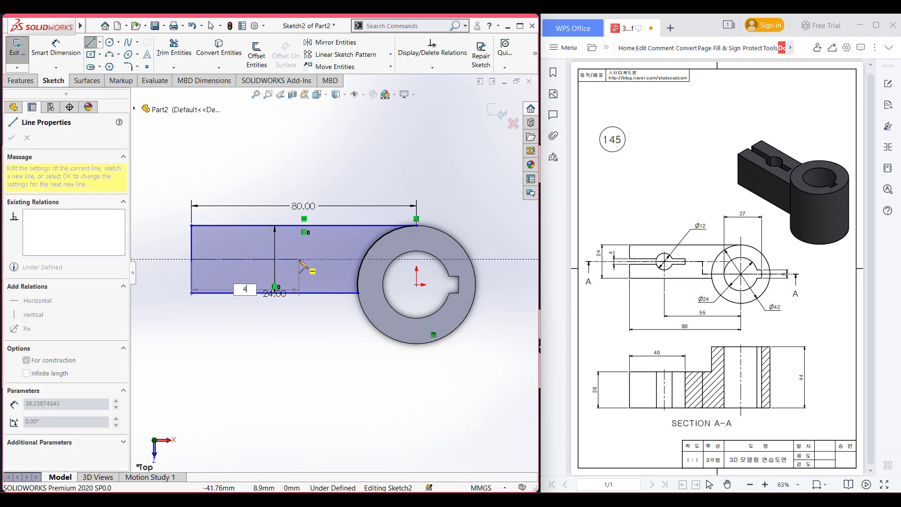
{"action": "type", "text": "40"}
{"action": "key", "text": "Return"}
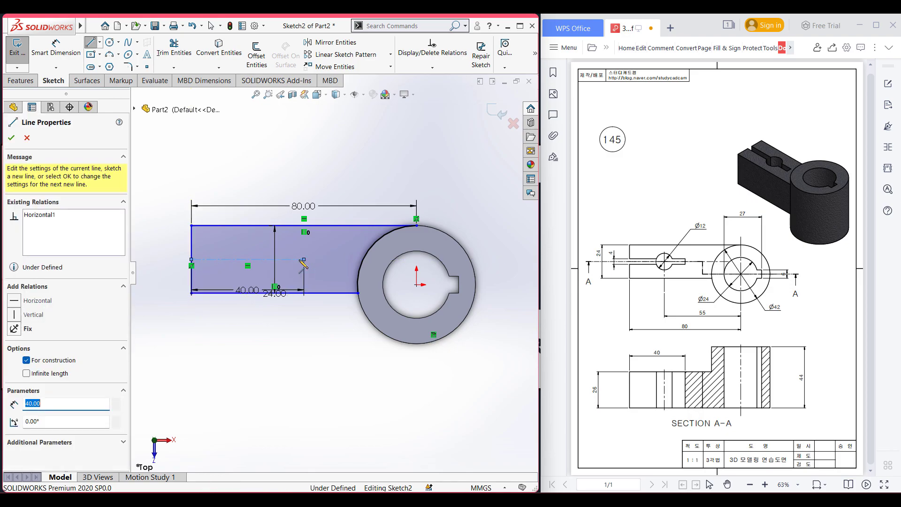
{"action": "key", "text": "Escape"}
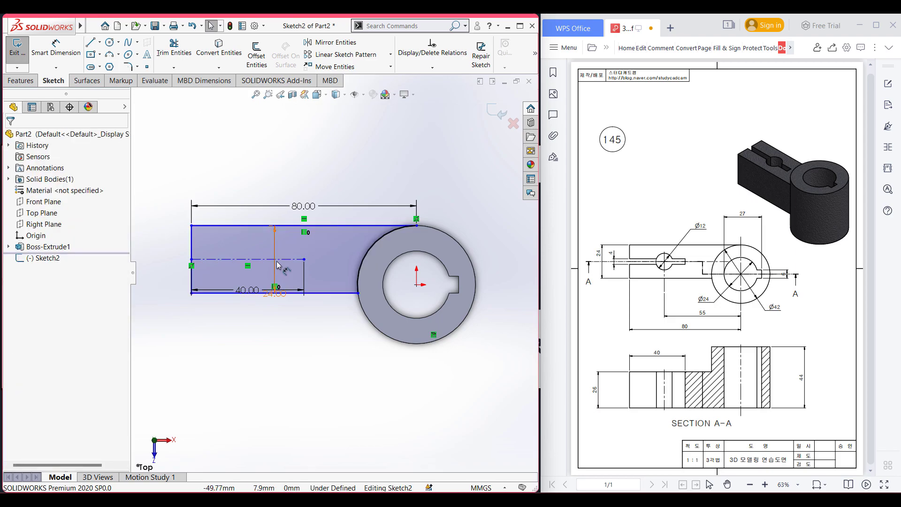
- Offset the 40 mm centerline 2 mm to both sides with capped ends, forming the slot outline
{"action": "left_click", "coordinate": [257, 60]}
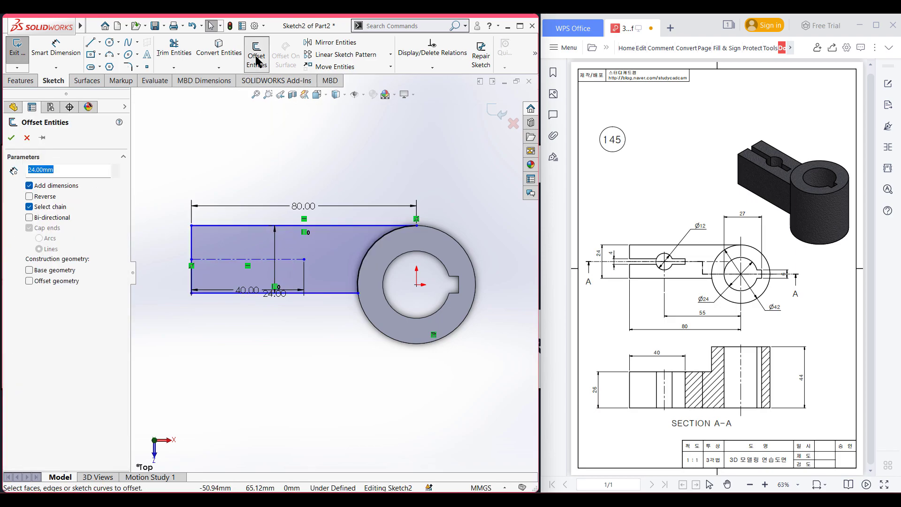
{"action": "type", "text": "4"}
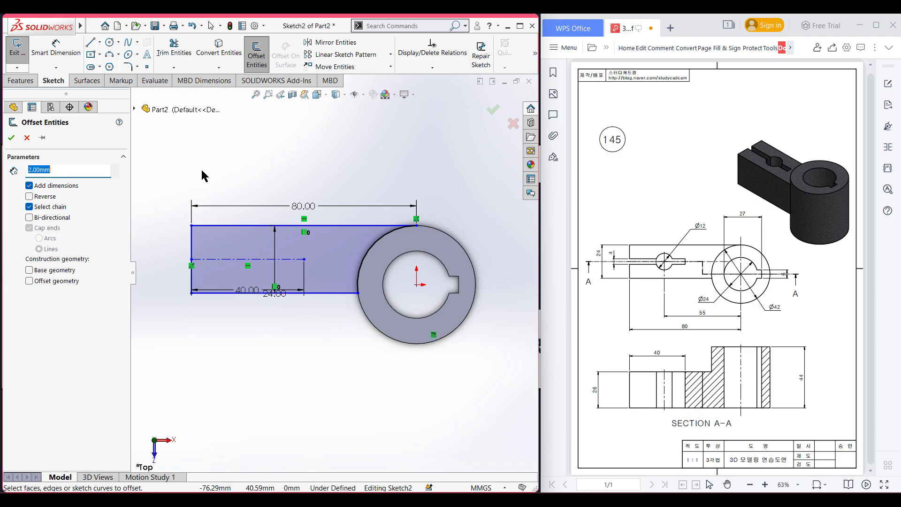
{"action": "left_click", "coordinate": [231, 261]}
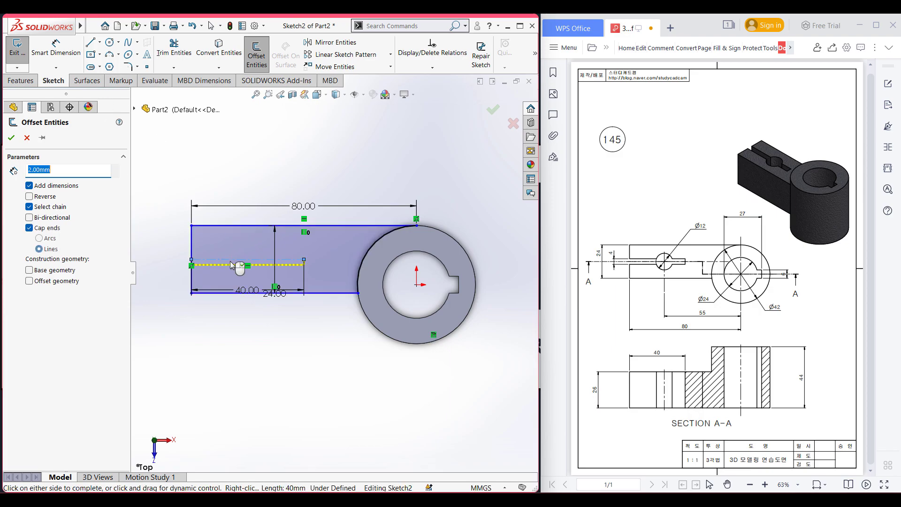
{"action": "left_click", "coordinate": [28, 218]}
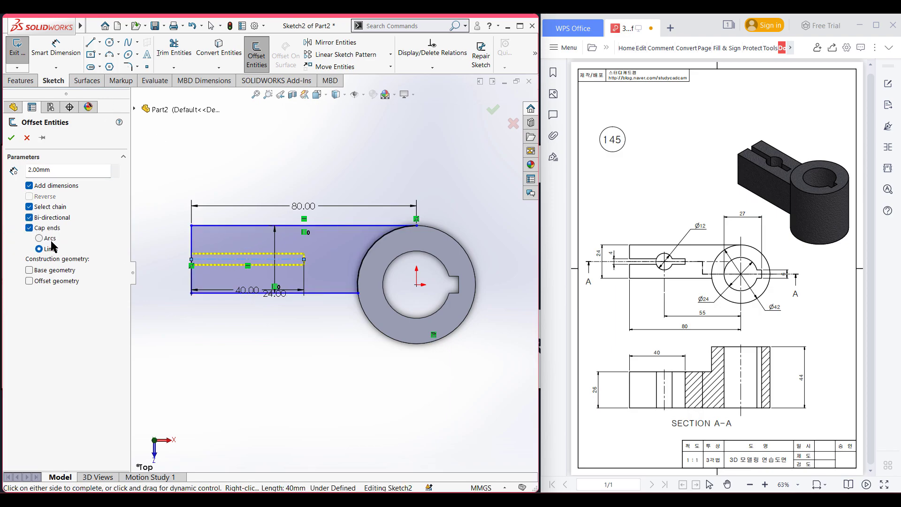
{"action": "left_click", "coordinate": [12, 137]}
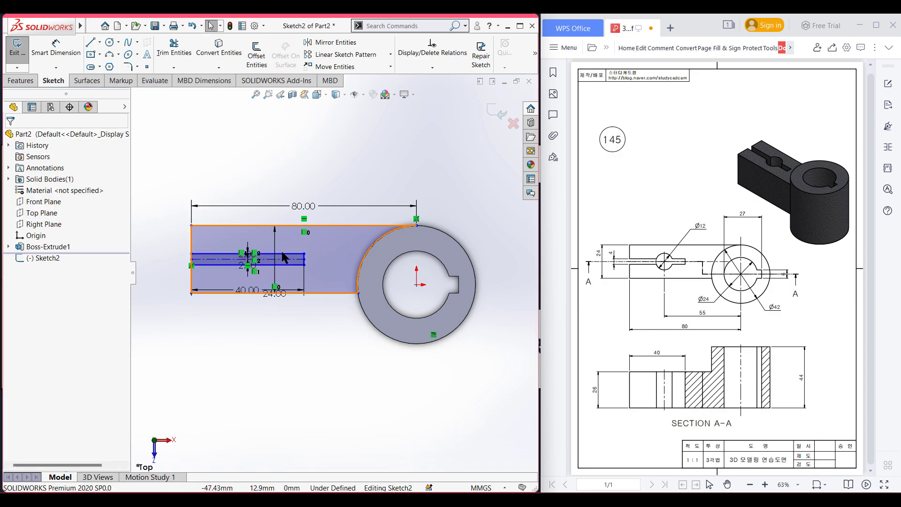
- Add a Ø12 circle centred on the slot centerline
{"action": "left_click", "coordinate": [285, 280]}
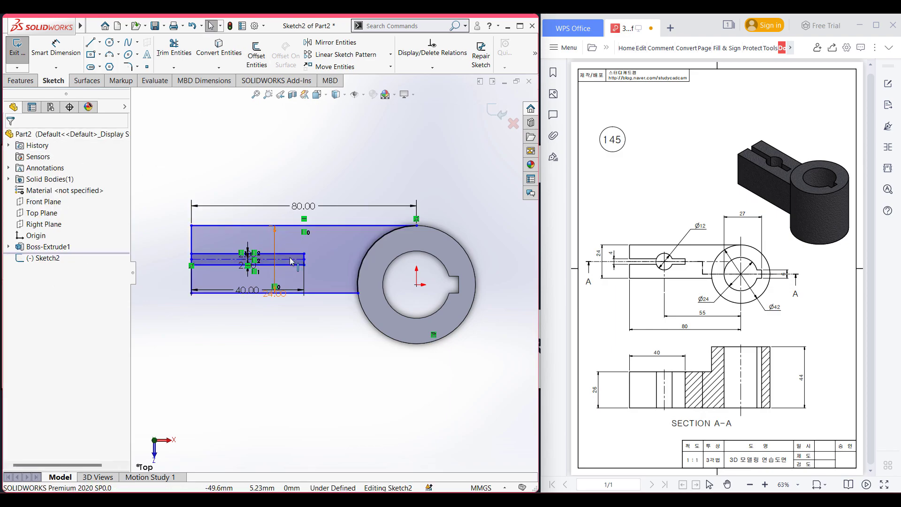
{"action": "left_click", "coordinate": [112, 45]}
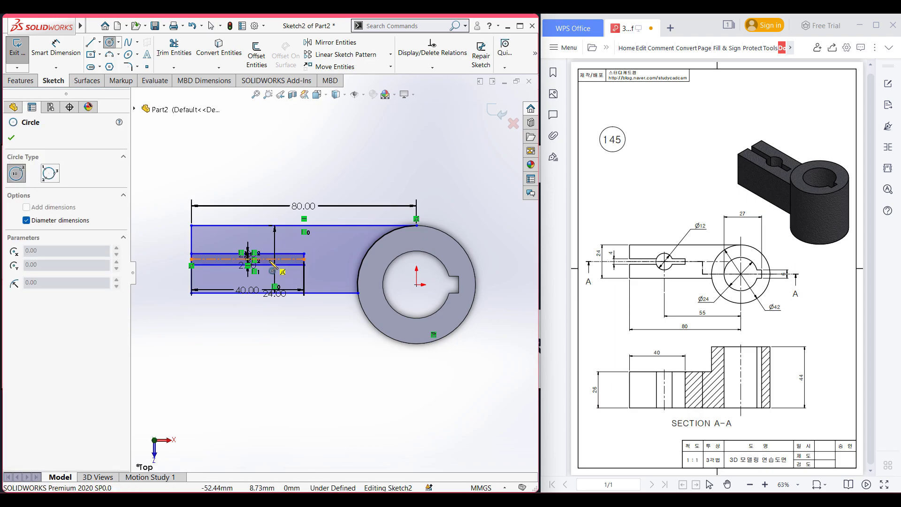
{"action": "left_click", "coordinate": [269, 258]}
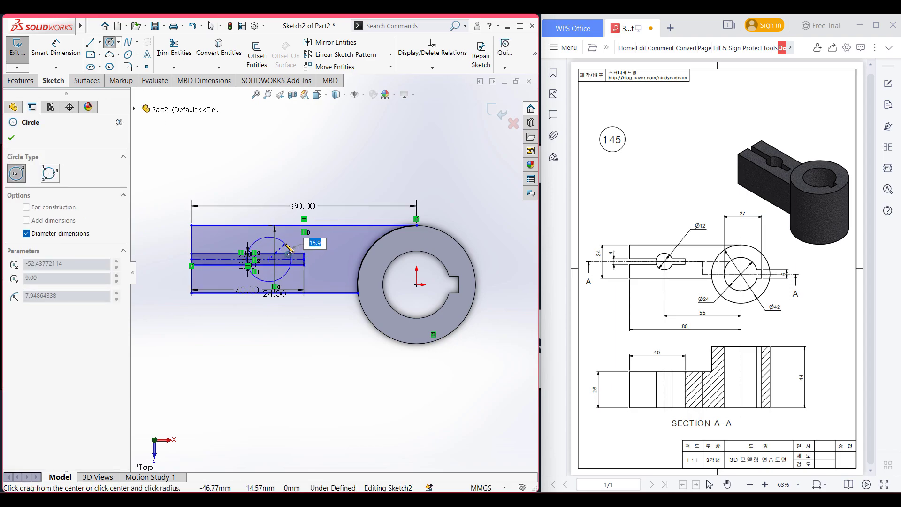
{"action": "key", "text": "Return"}
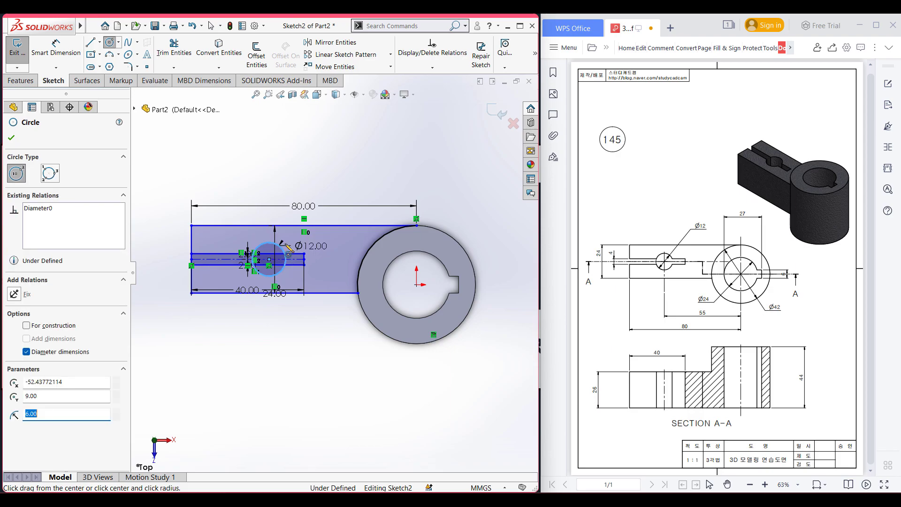
{"action": "right_click_drag", "start_coordinate": [256, 155], "coordinate": [261, 103]}
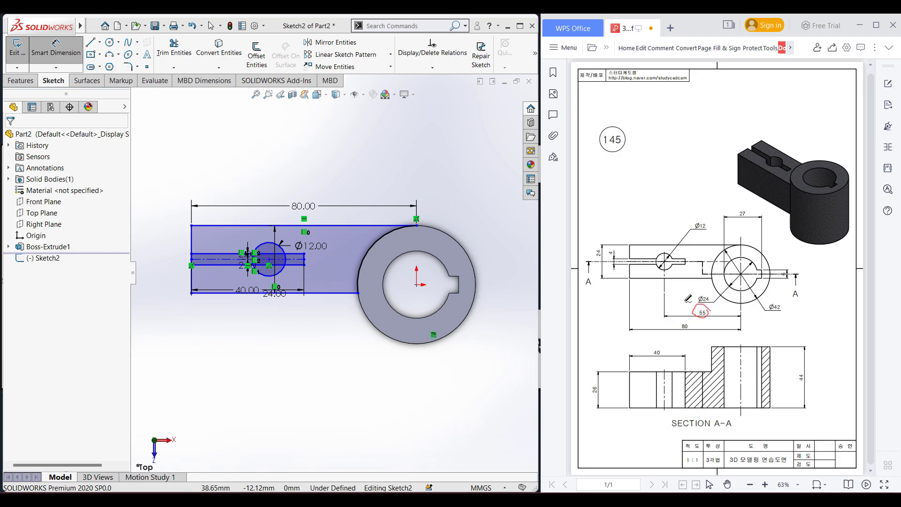
- Dimension the Ø12 circle's centre 55 mm horizontally from the boss centre
{"action": "left_click", "coordinate": [282, 271]}
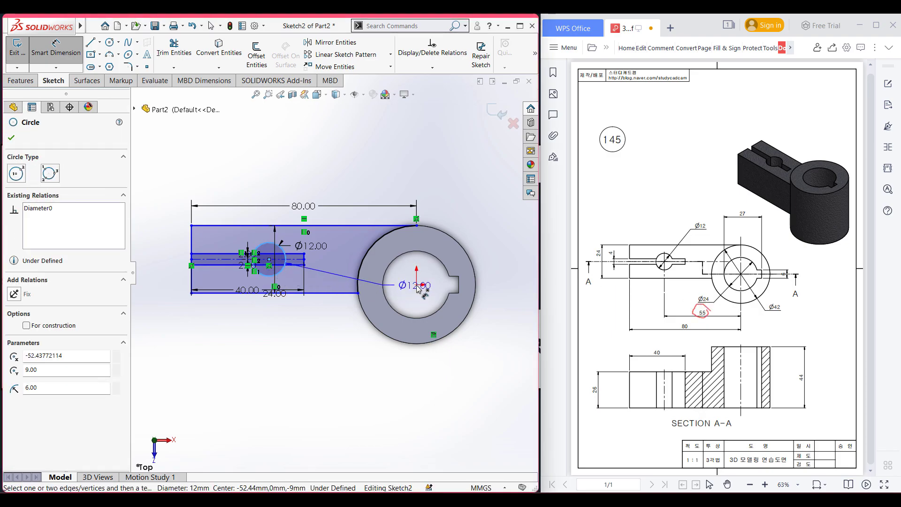
{"action": "left_click", "coordinate": [417, 284]}
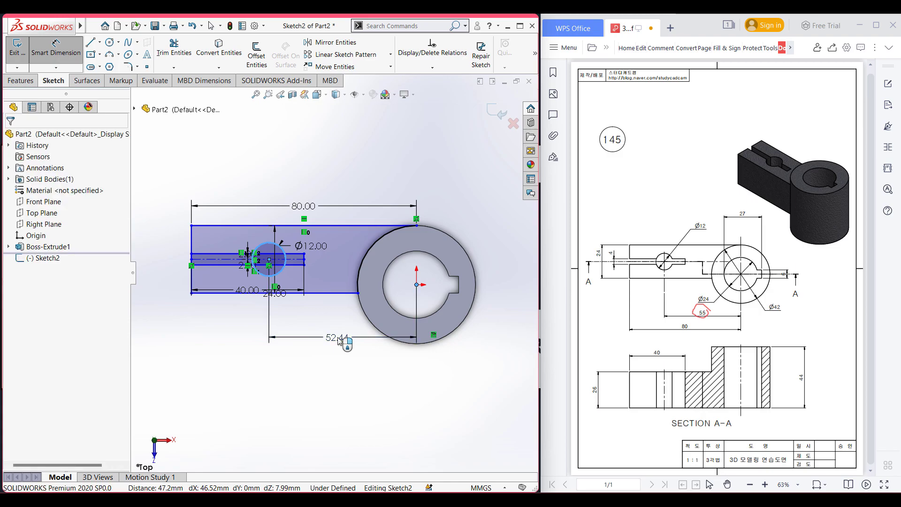
{"action": "left_click", "coordinate": [340, 339]}
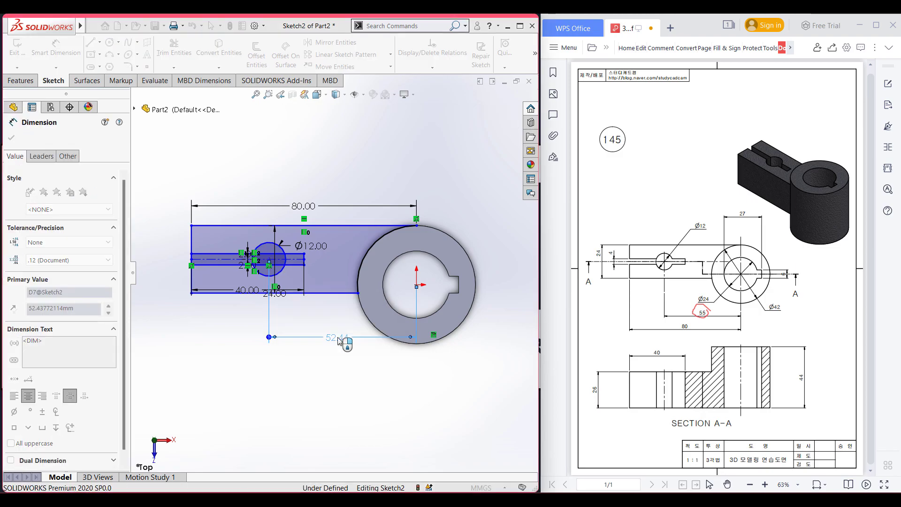
{"action": "type", "text": "55"}
{"action": "key", "text": "Return"}
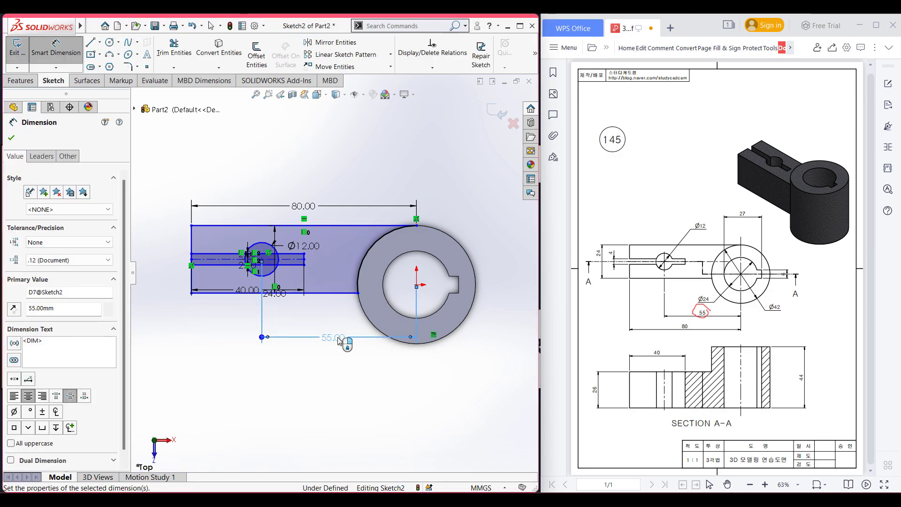
{"action": "left_click", "coordinate": [230, 330]}
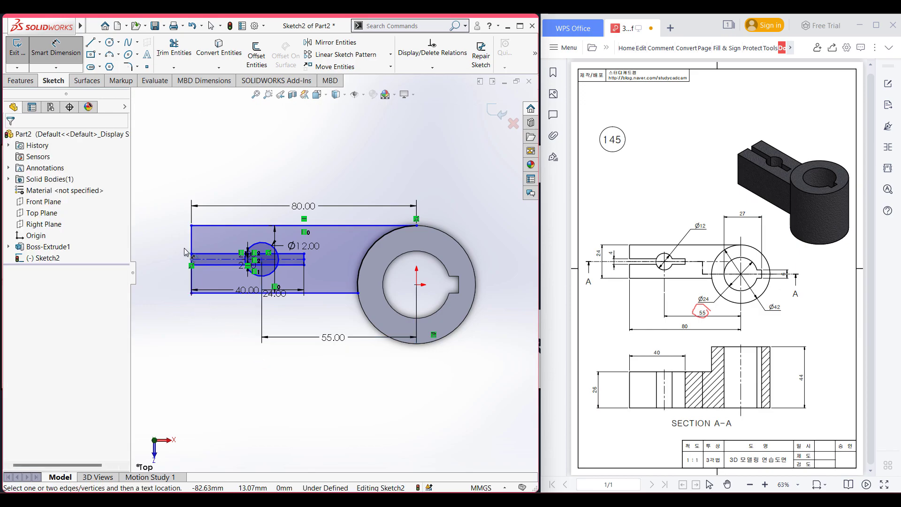
{"action": "right_click_drag", "start_coordinate": [276, 137], "coordinate": [246, 190]}
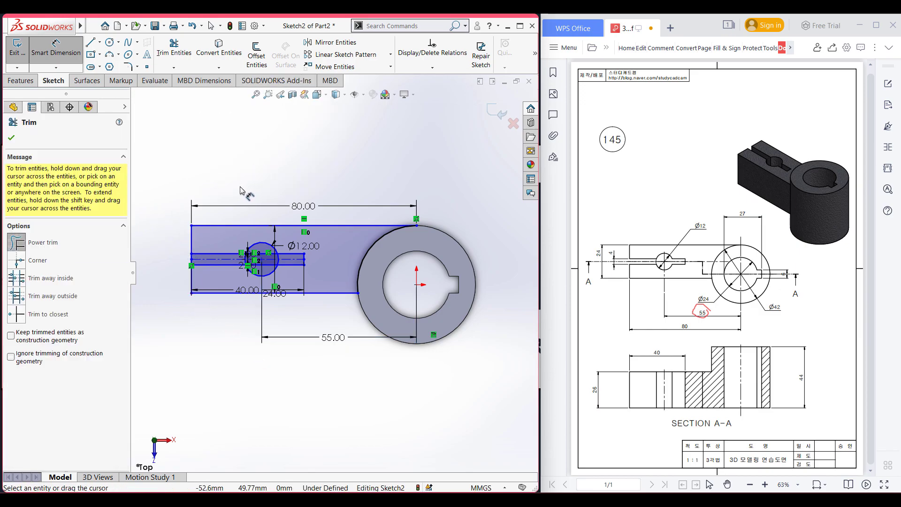
- Trim the edge, slot and circle segments into one keyhole cutout, then view isometric
{"action": "scroll", "coordinate": [193, 251], "scroll_direction": "down", "scroll_amount": 3}
{"action": "scroll", "coordinate": [155, 277], "scroll_direction": "down", "scroll_amount": 1}
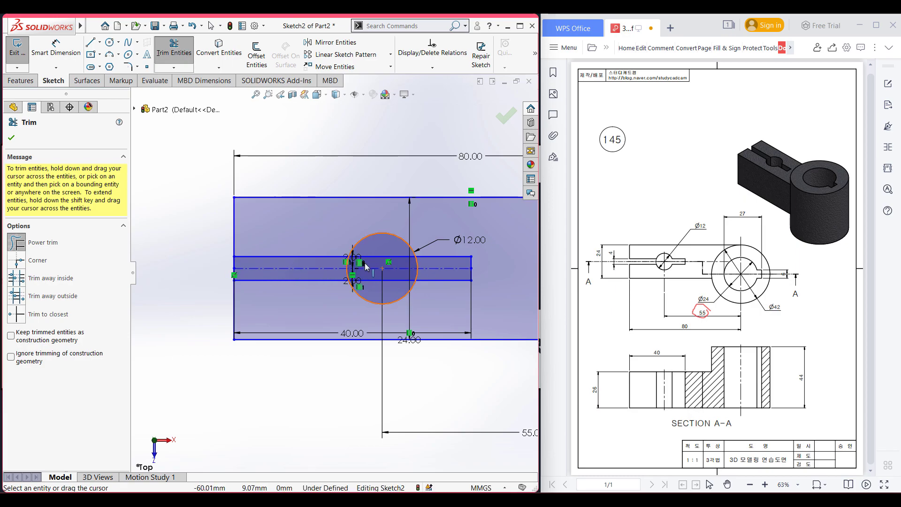
{"action": "mouse_move", "coordinate": [229, 268]}
{"action": "left_mouse_down"}
{"action": "mouse_move", "coordinate": [249, 269]}
{"action": "mouse_move", "coordinate": [232, 279]}
{"action": "mouse_move", "coordinate": [359, 271]}
{"action": "mouse_move", "coordinate": [350, 272]}
{"action": "mouse_move", "coordinate": [381, 258]}
{"action": "mouse_move", "coordinate": [384, 289]}
{"action": "mouse_move", "coordinate": [397, 276]}
{"action": "mouse_move", "coordinate": [421, 277]}
{"action": "mouse_move", "coordinate": [413, 270]}
{"action": "left_mouse_up"}
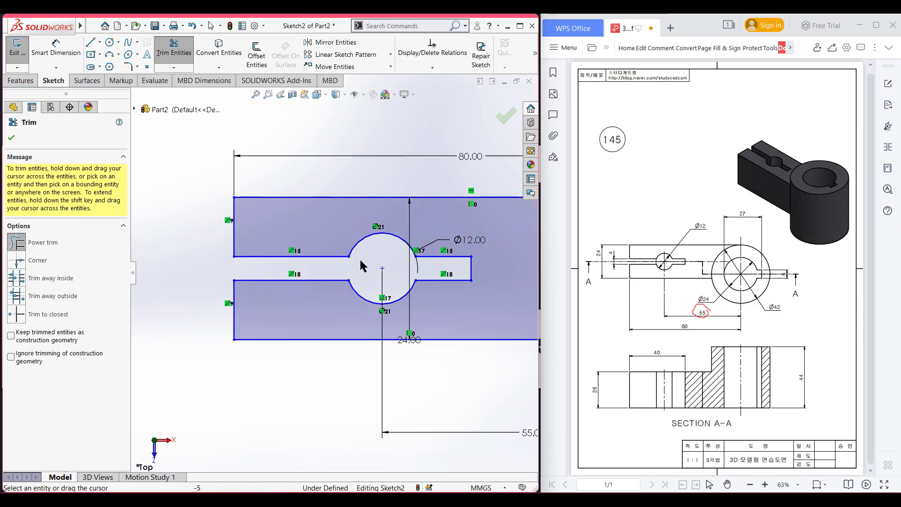
{"action": "left_click", "coordinate": [12, 138]}
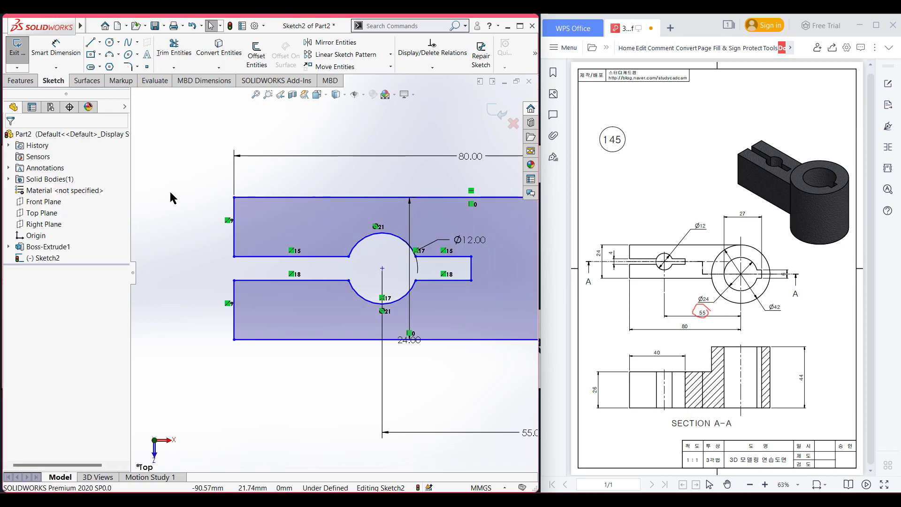
{"action": "key", "text": "ctrl+7"}
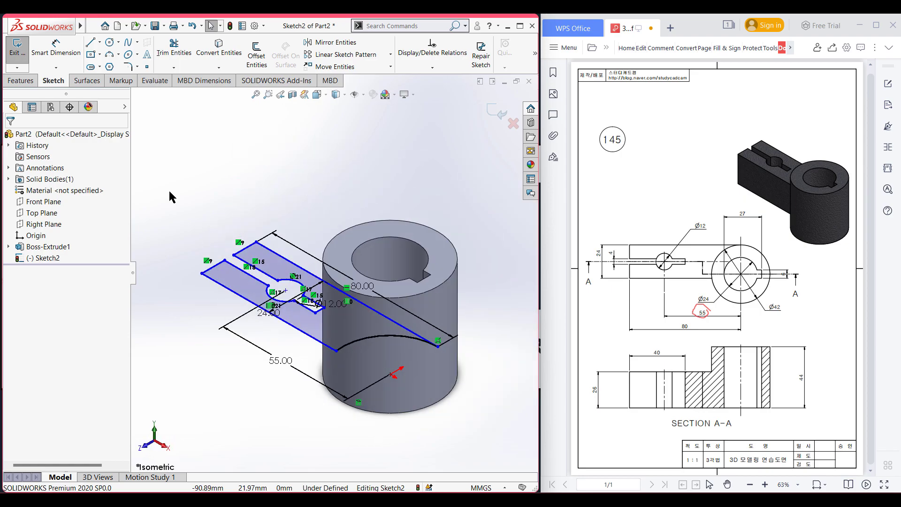
- Extrude the arm sketch 26 mm blind, merged with the keyed boss as Boss-Extrude2
{"action": "left_click", "coordinate": [21, 81]}
{"action": "left_click", "coordinate": [22, 60]}
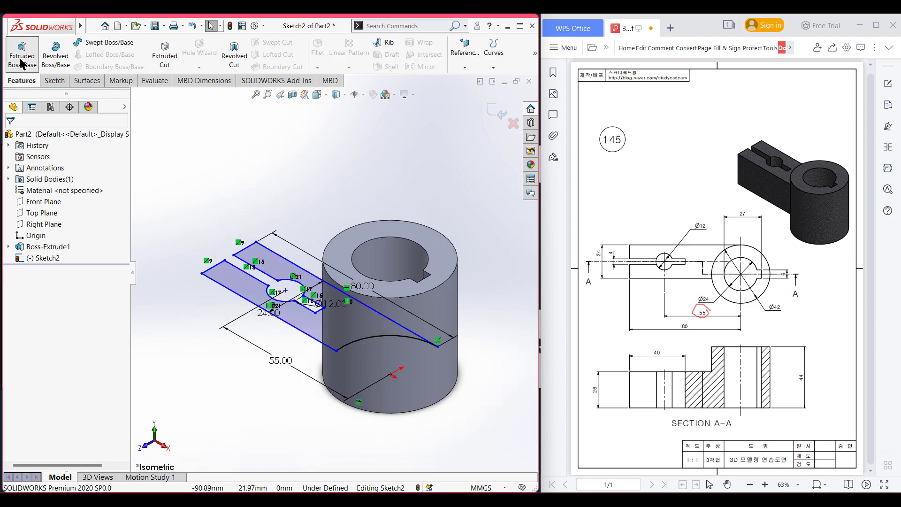
{"action": "type", "text": "26"}
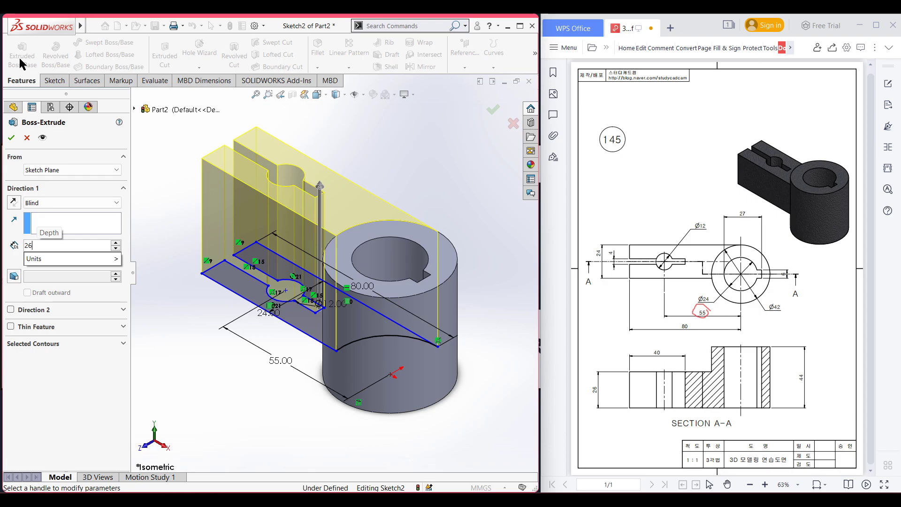
{"action": "key", "text": "Return"}
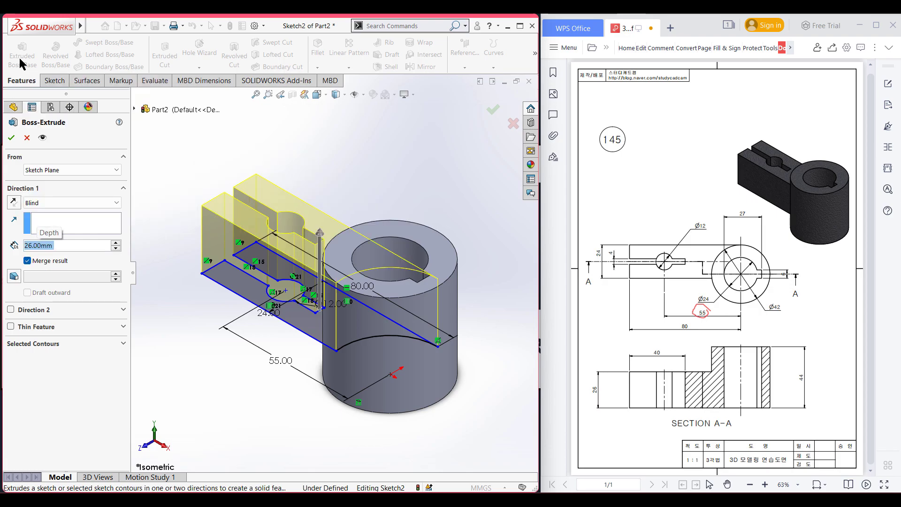
{"action": "key", "text": "Return"}
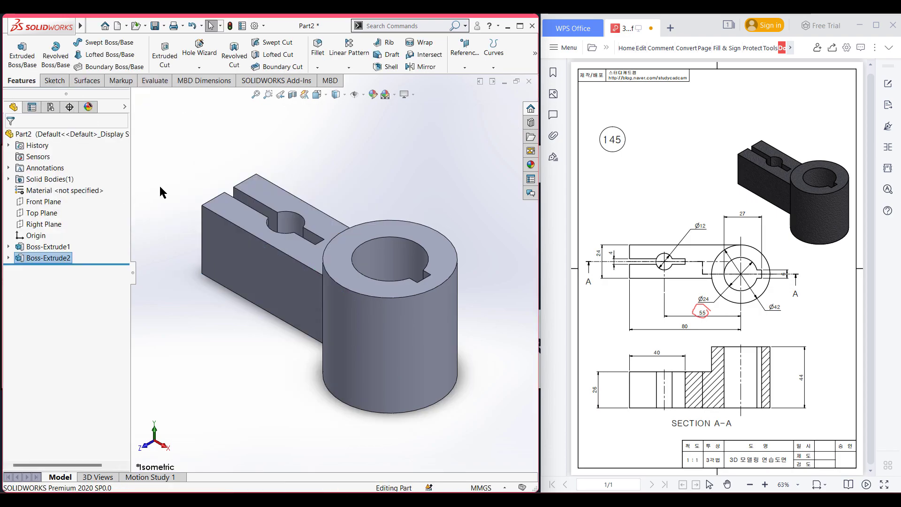
{"action": "left_click", "coordinate": [160, 192]}
{"action": "key", "text": "f"}
{"action": "left_click_drag", "start_coordinate": [683, 277], "coordinate": [704, 266]}
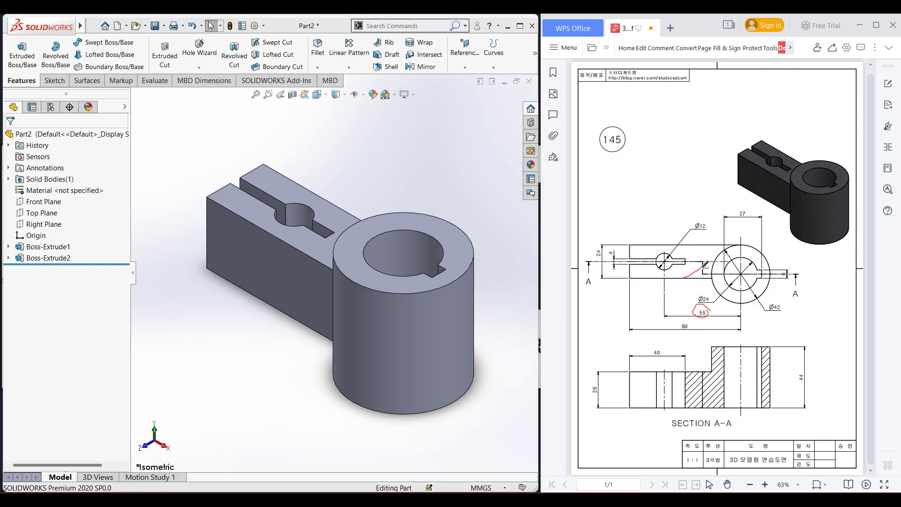